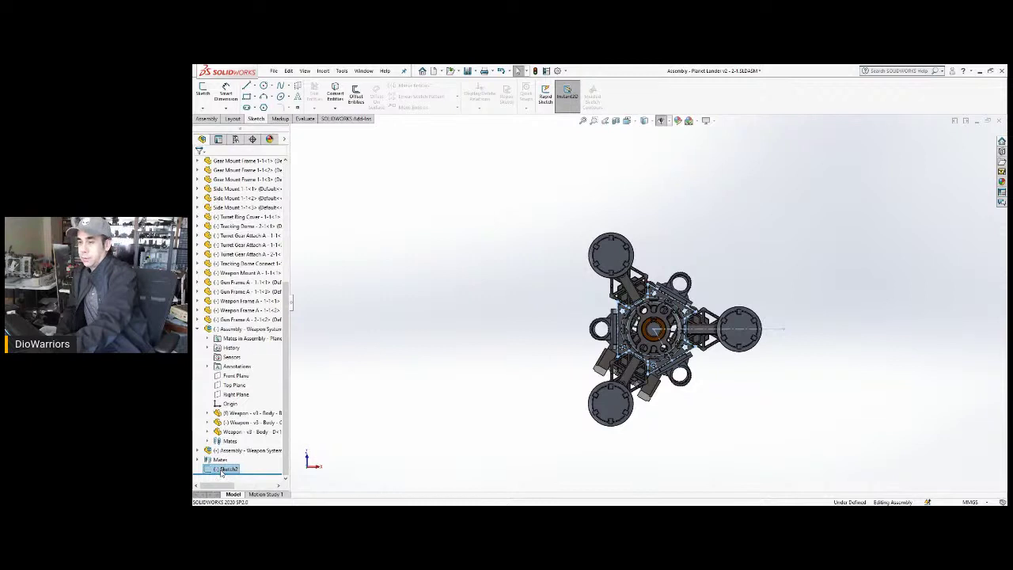
Save the Planet Lander assembly and close it together with the open Turret Gear Attach part.
{"action": "left_click", "coordinate": [547, 369]}
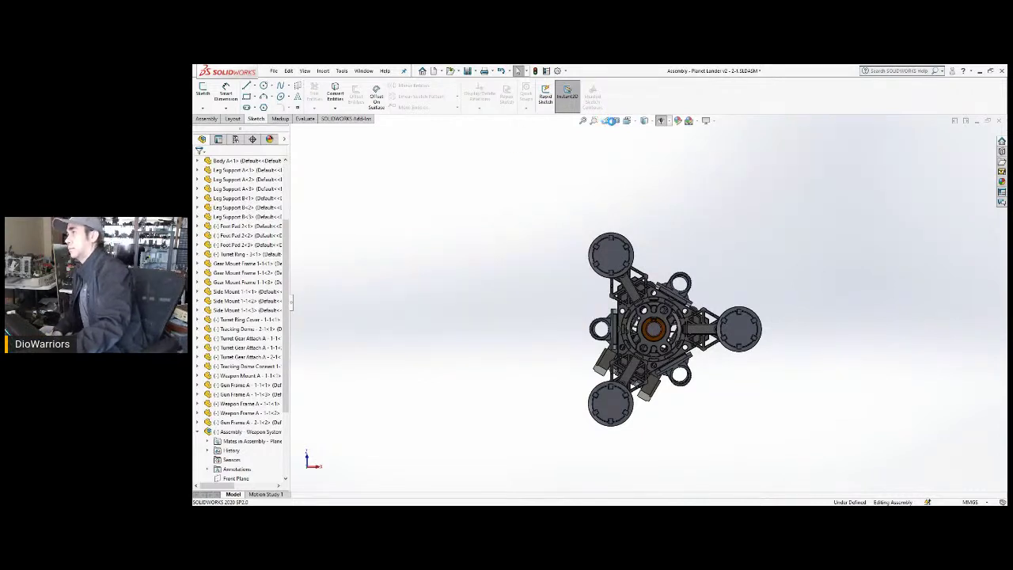
{"action": "key", "text": "ctrl+s"}
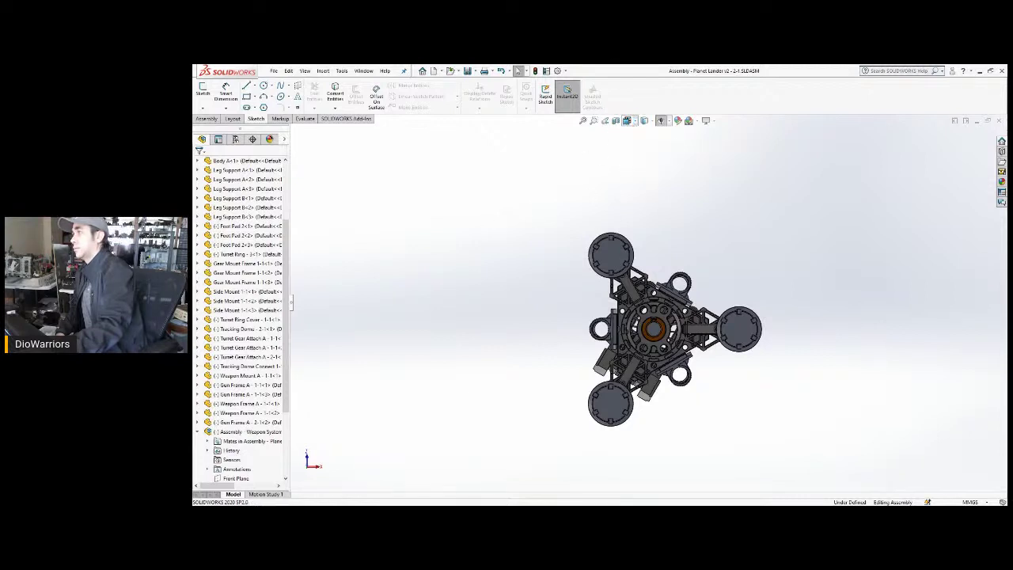
{"action": "key", "text": "ctrl+7"}
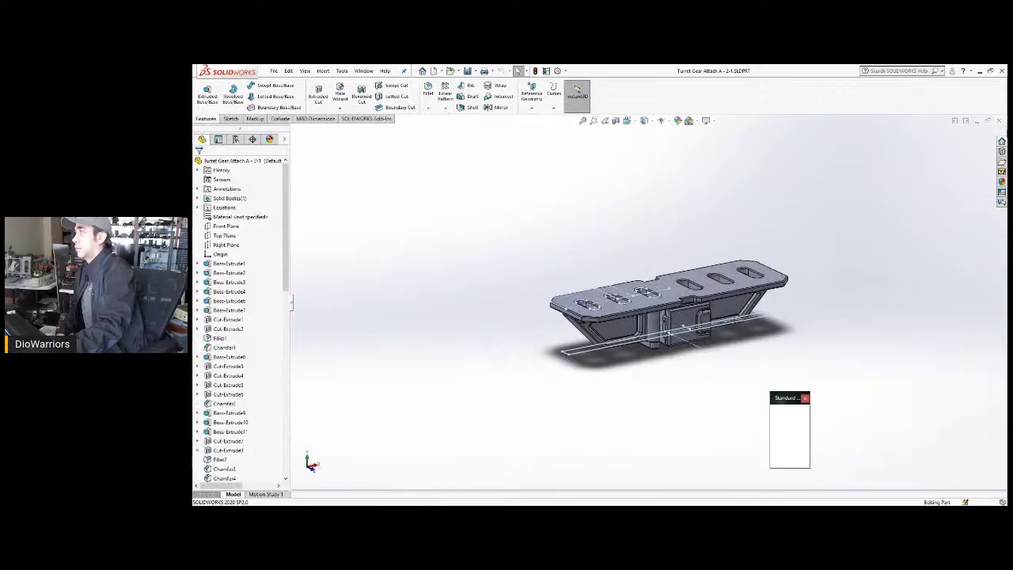
{"action": "left_click", "coordinate": [997, 121]}
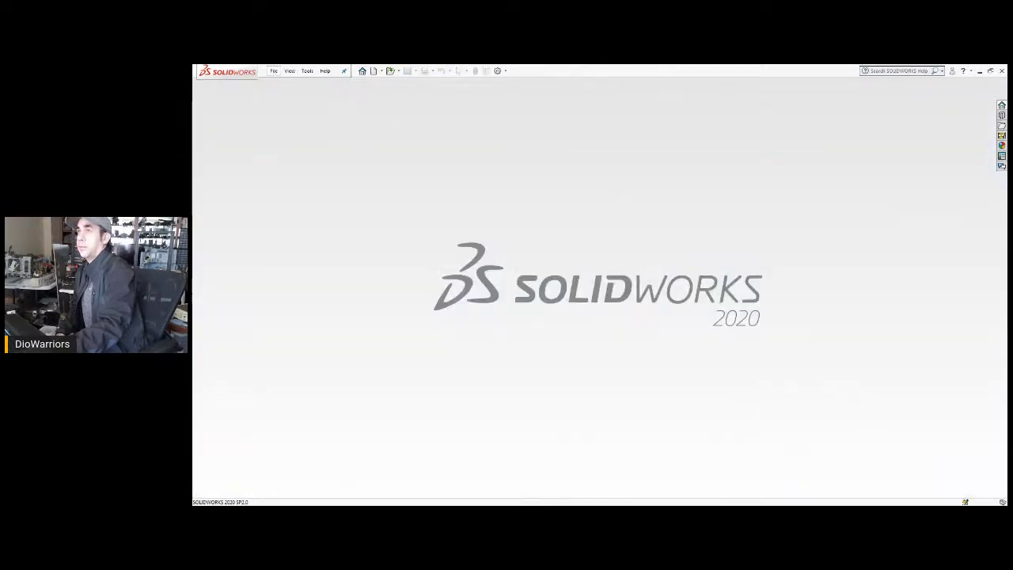
{"action": "left_click", "coordinate": [373, 71]}
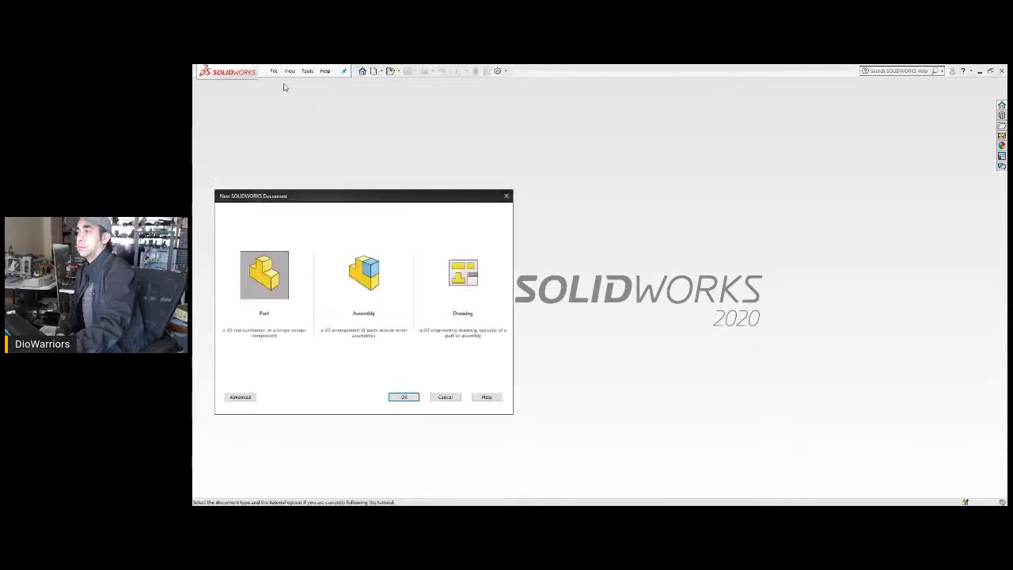
{"action": "left_click", "coordinate": [398, 397]}
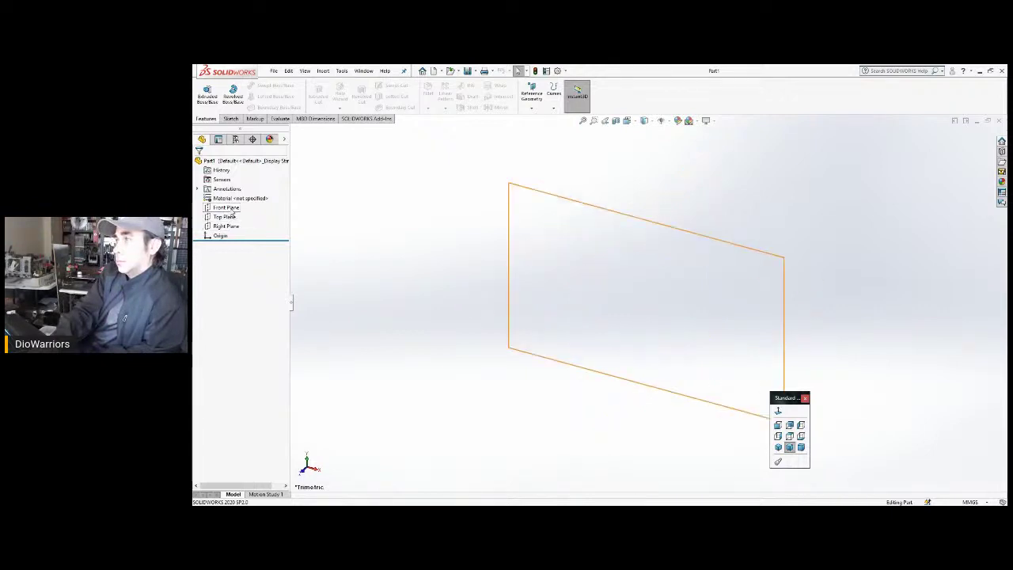
{"action": "left_click", "coordinate": [227, 217]}
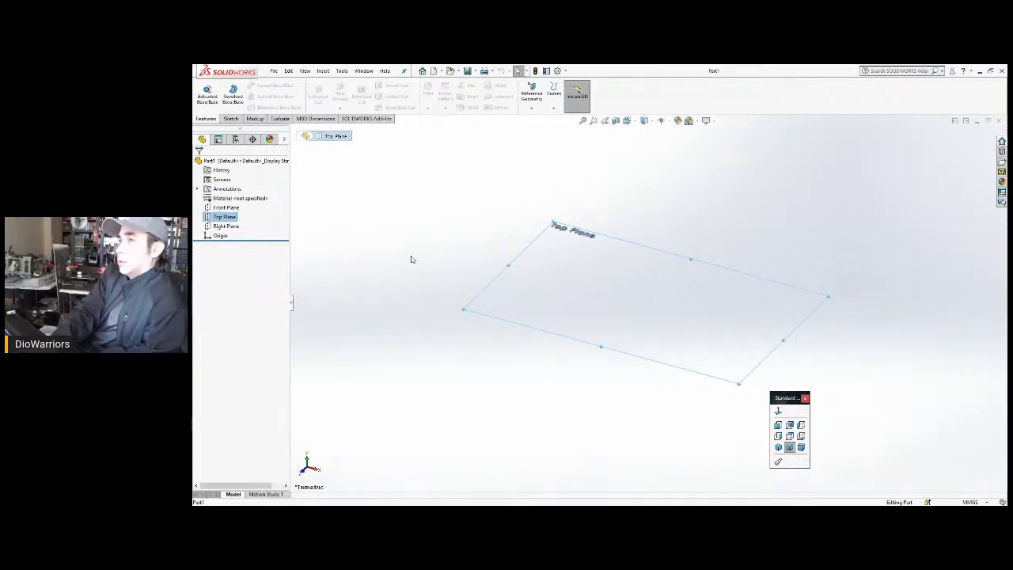
{"action": "left_click", "coordinate": [229, 119]}
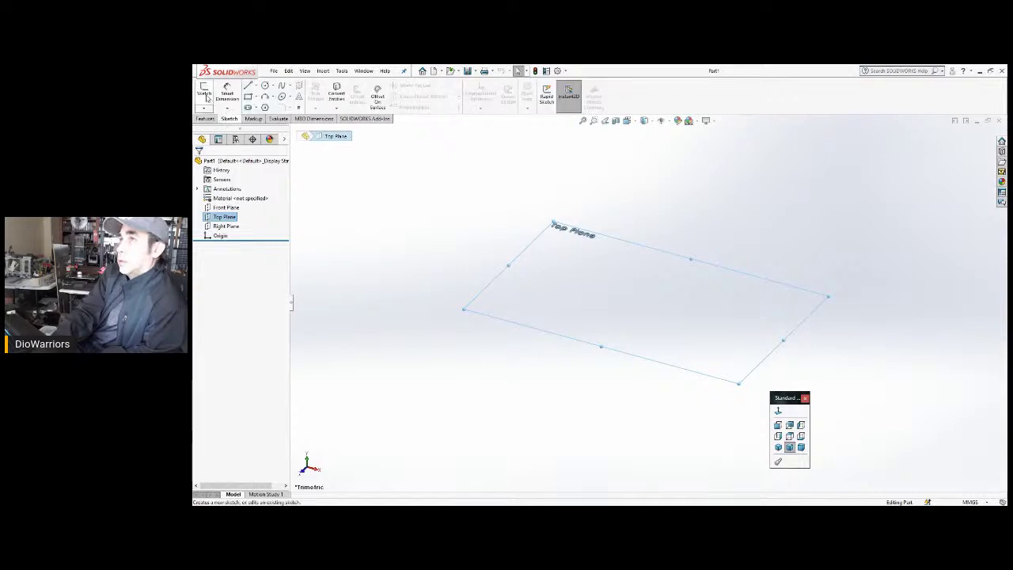
{"action": "left_click", "coordinate": [204, 92]}
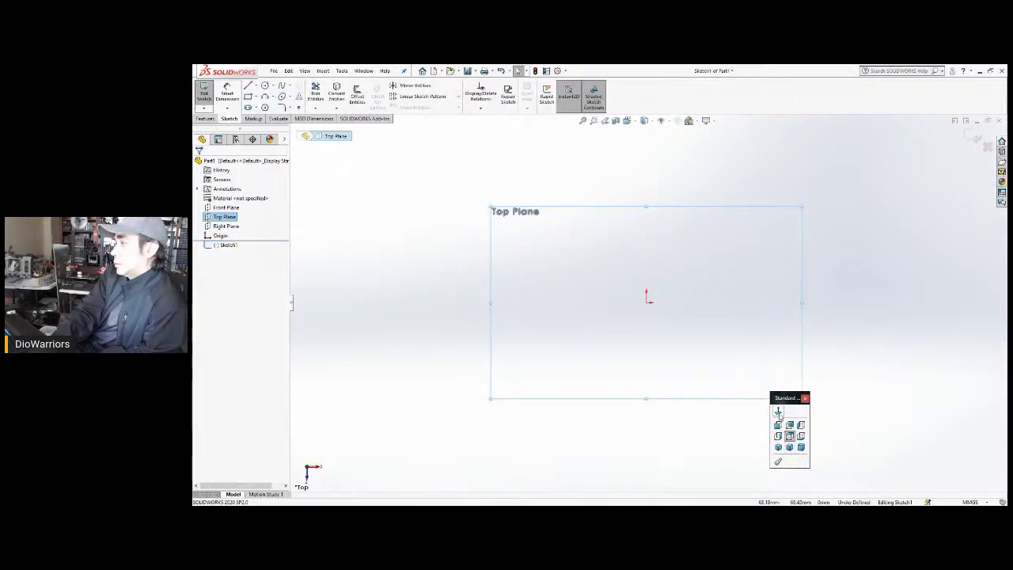
{"action": "left_click", "coordinate": [778, 411]}
{"action": "left_click", "coordinate": [779, 413]}
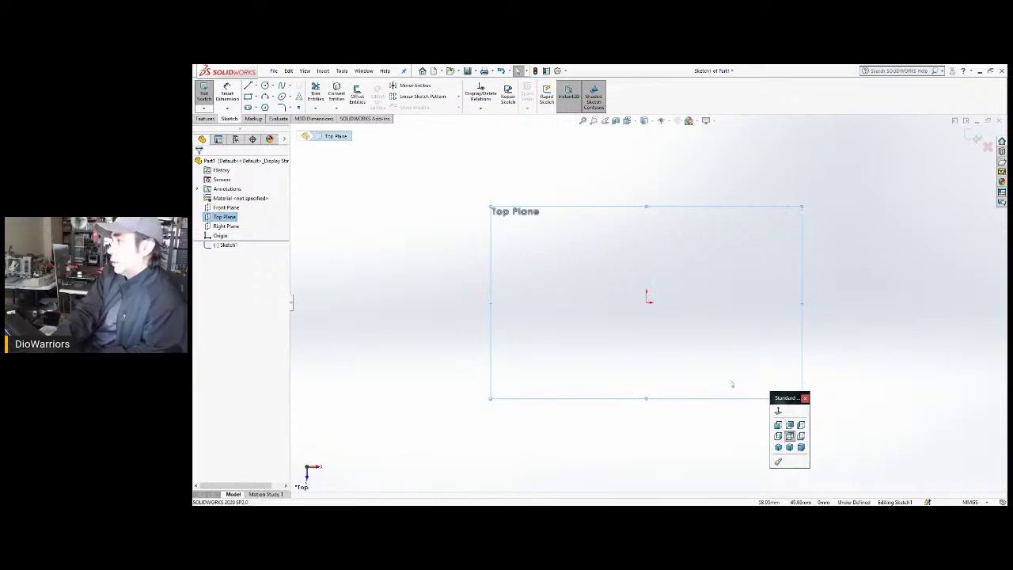
{"action": "left_click", "coordinate": [651, 349]}
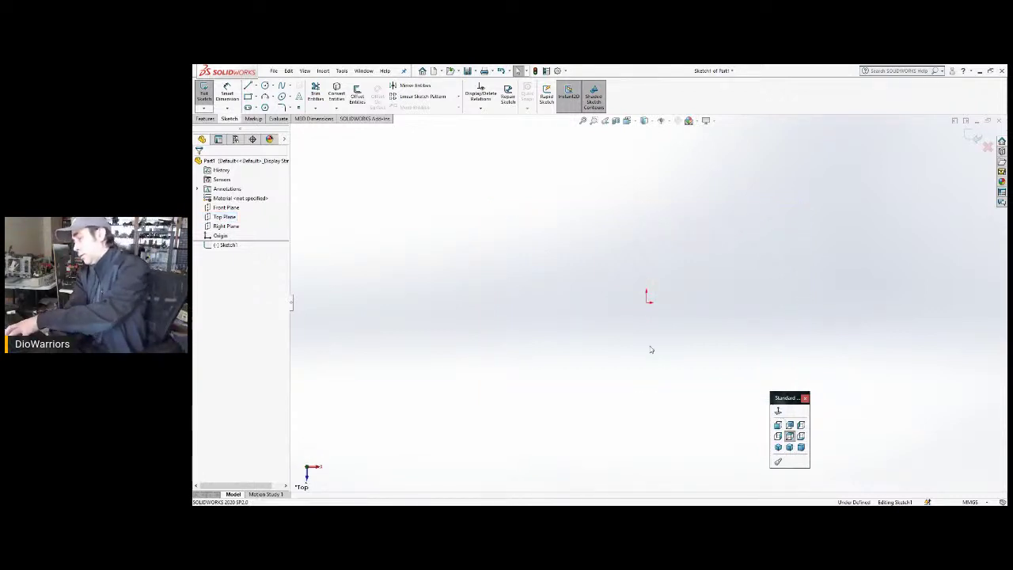
{"action": "key", "text": "ctrl+z"}
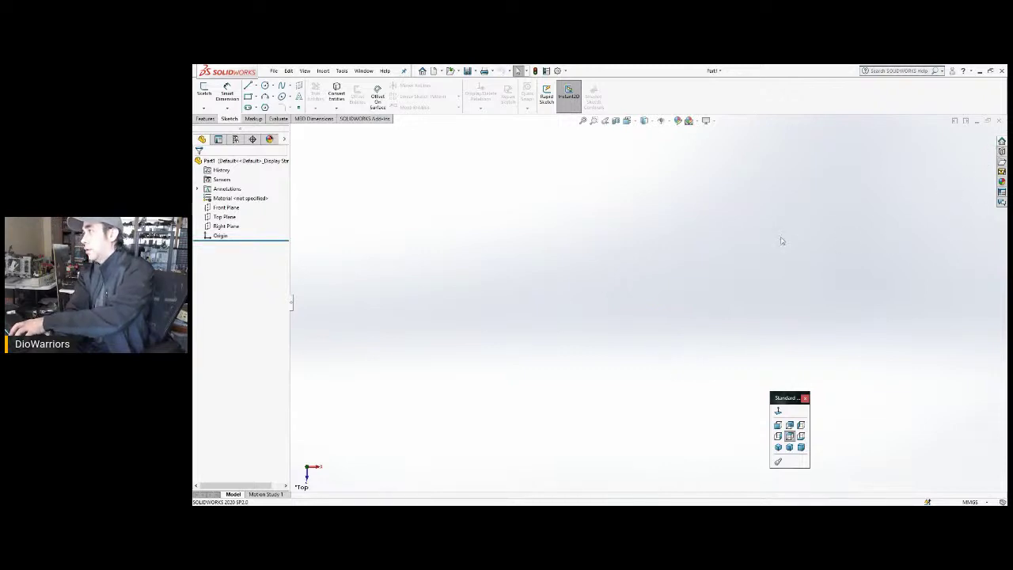
{"action": "left_click", "coordinate": [998, 120]}
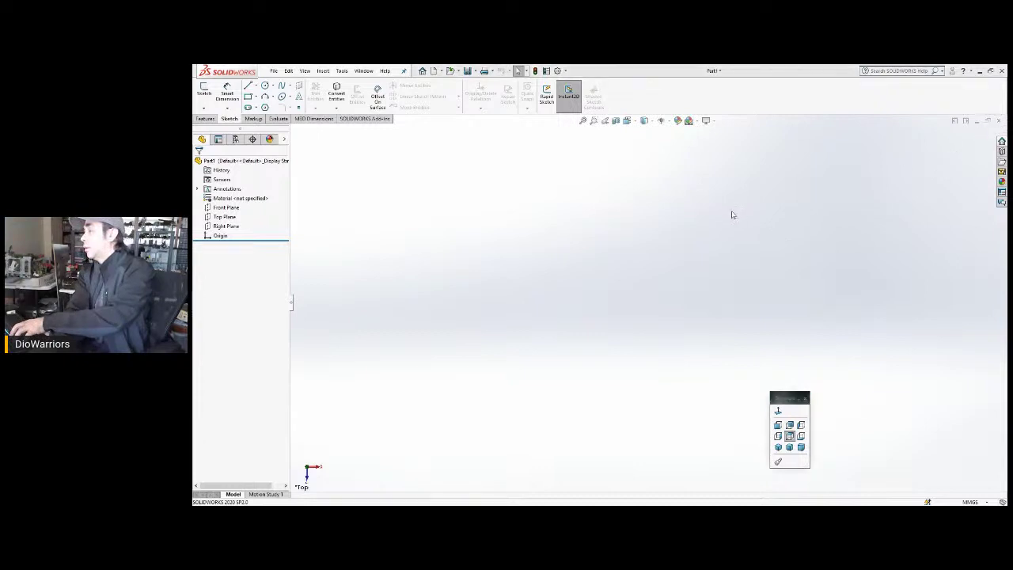
{"action": "left_click", "coordinate": [577, 293]}
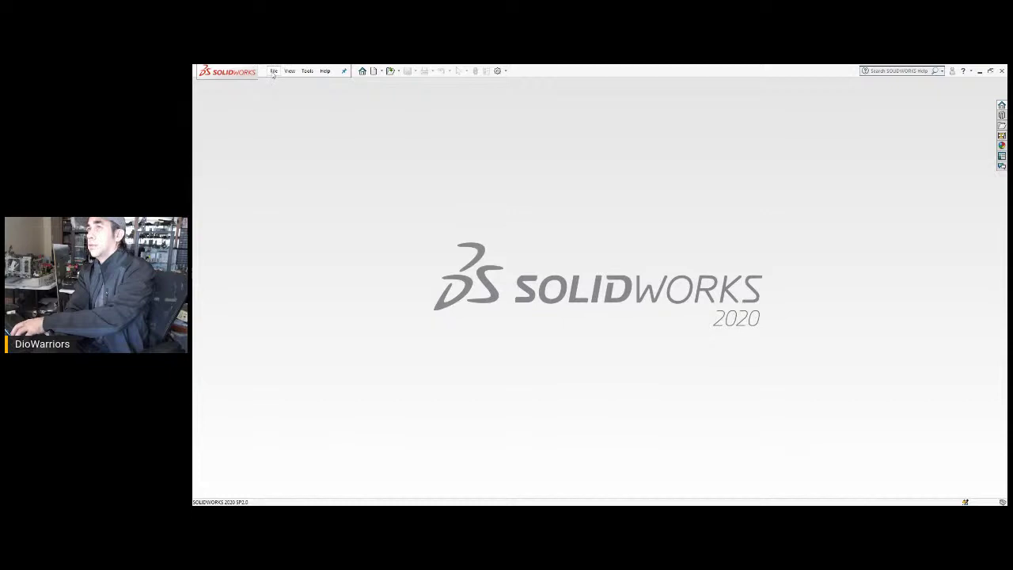
Create a new part and start a sketch on the Top Plane.
{"action": "key", "text": "ctrl+n"}
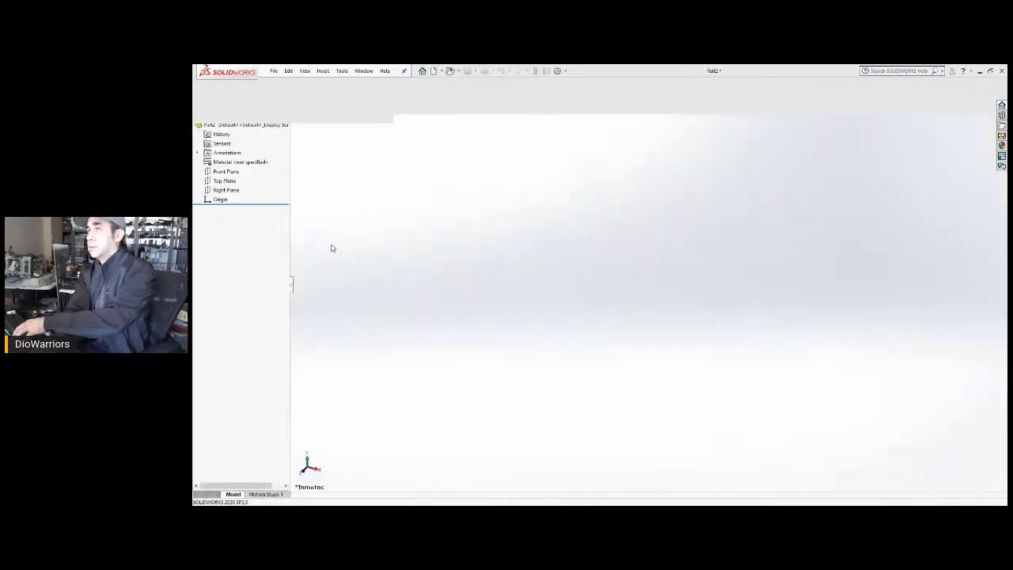
{"action": "left_click", "coordinate": [218, 217]}
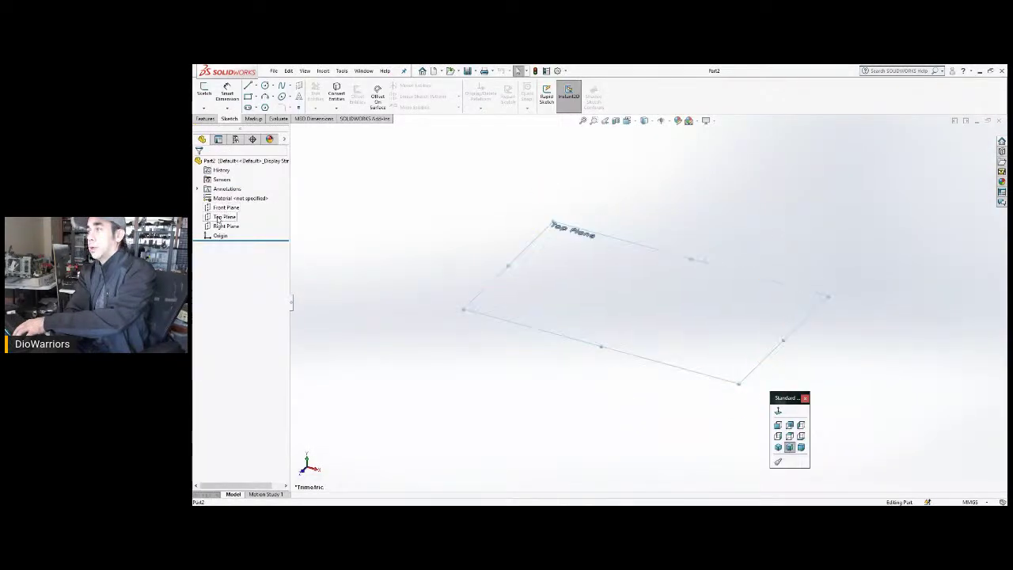
{"action": "left_click", "coordinate": [204, 92]}
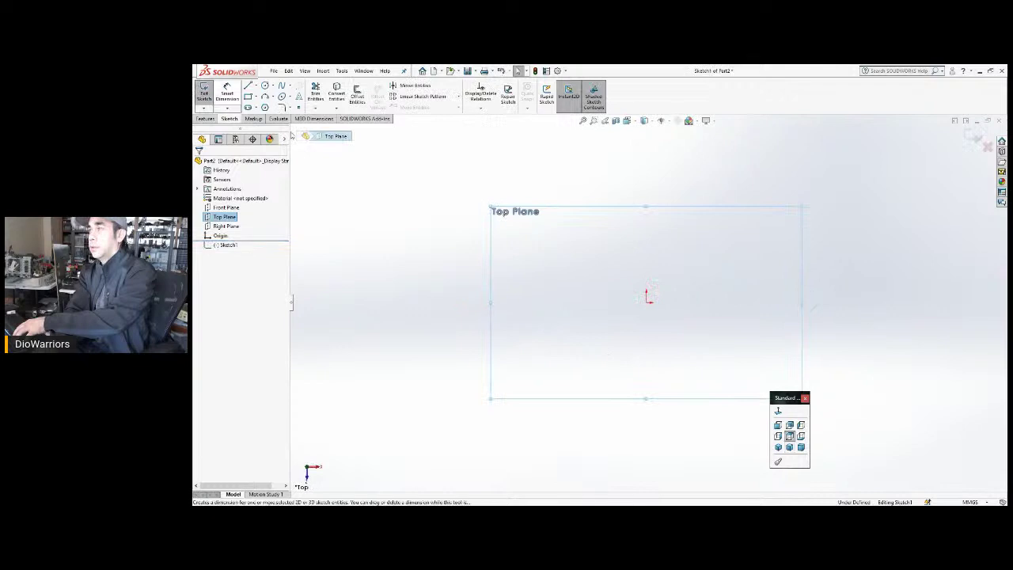
{"action": "left_click", "coordinate": [484, 298]}
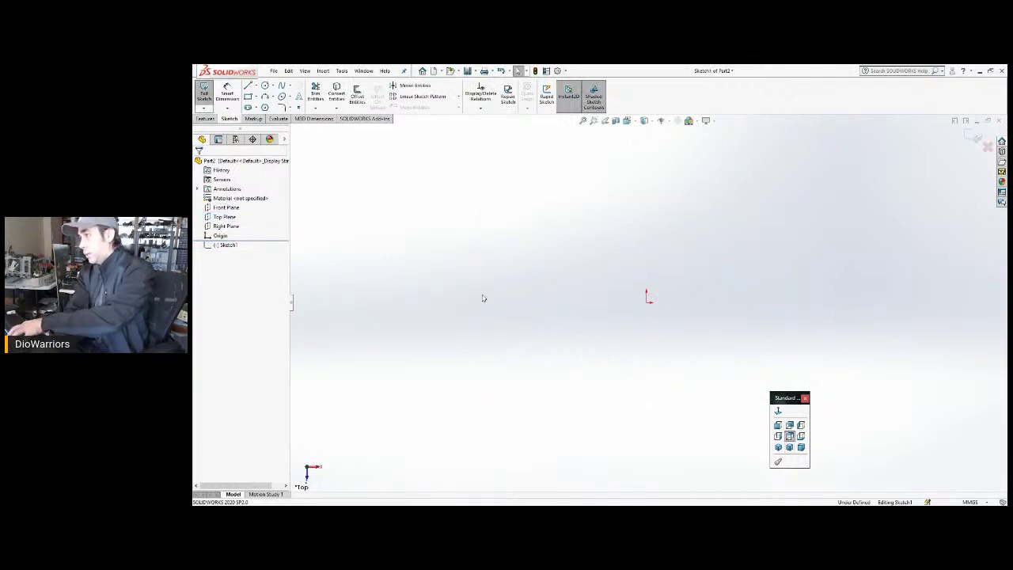
Paste the copied six-pointed outline with its holes into the sketch and move its centre onto the origin.
{"action": "key", "text": "ctrl+v"}
{"action": "scroll", "coordinate": [550, 301], "scroll_direction": "down", "scroll_amount": 1}
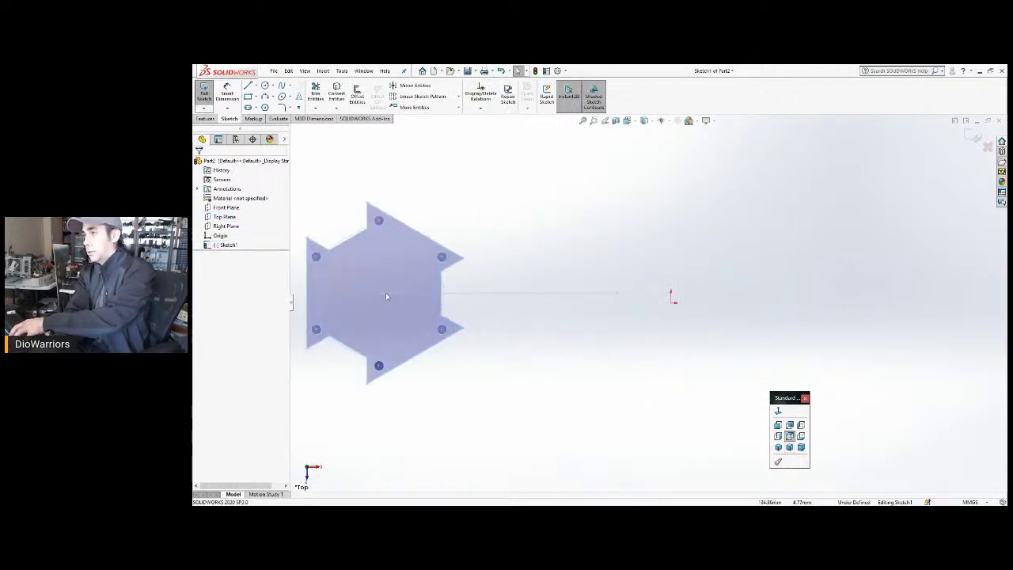
{"action": "mouse_move", "coordinate": [380, 294]}
{"action": "left_mouse_down"}
{"action": "mouse_move", "coordinate": [633, 294]}
{"action": "mouse_move", "coordinate": [672, 306]}
{"action": "left_mouse_up"}
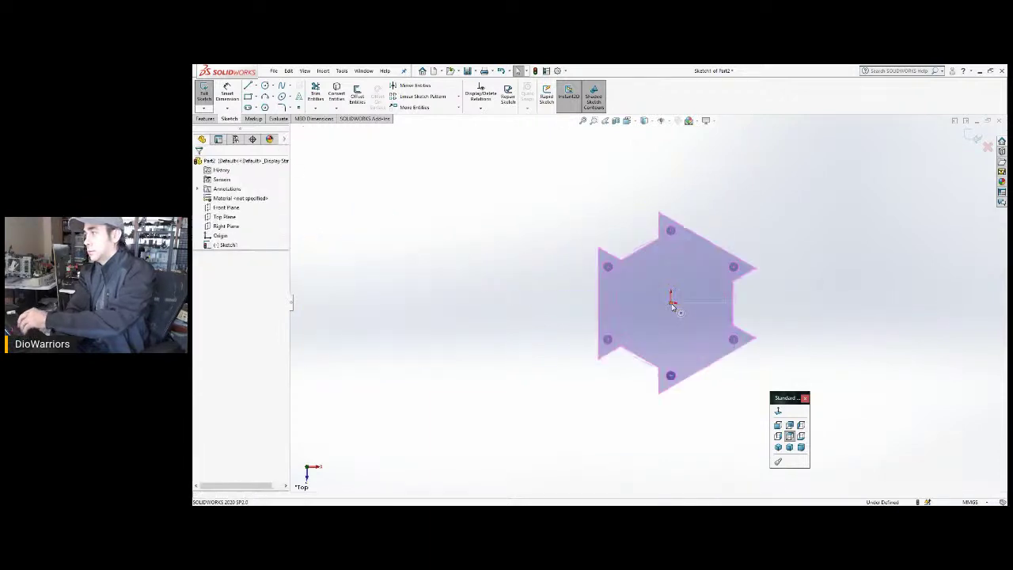
{"action": "scroll", "coordinate": [737, 315], "scroll_direction": "up", "scroll_amount": 1}
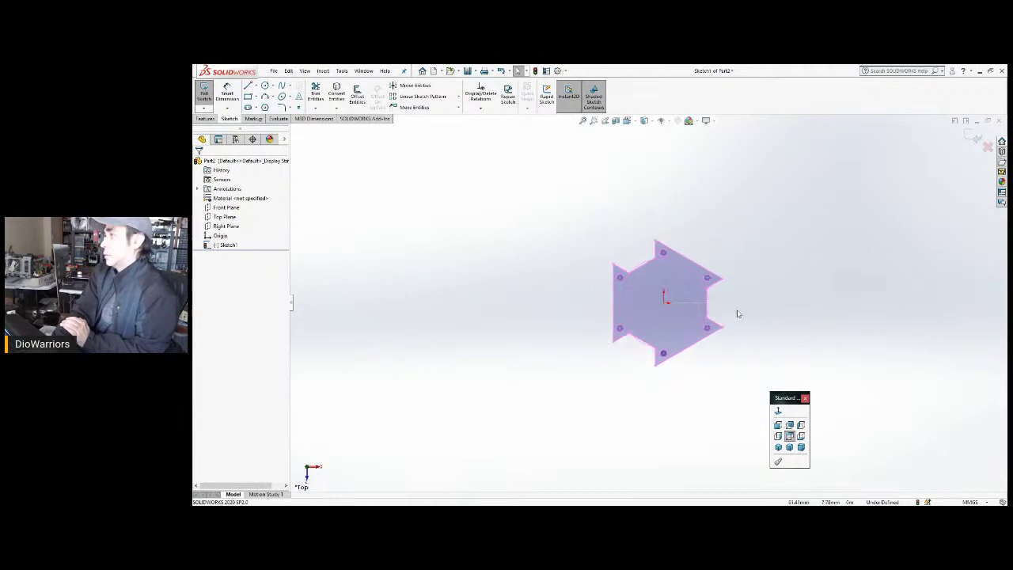
{"action": "scroll", "coordinate": [712, 293], "scroll_direction": "down", "scroll_amount": 4}
{"action": "scroll", "coordinate": [633, 265], "scroll_direction": "up", "scroll_amount": 1}
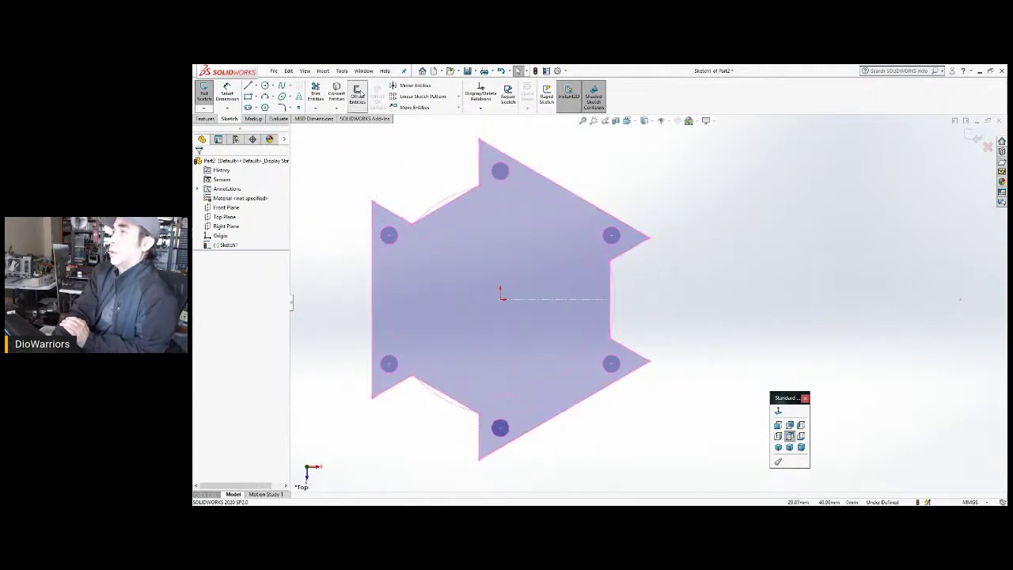
Set up an entity offset of 0.25 mm with chain selection off and the base geometry converted to construction.
{"action": "left_click", "coordinate": [360, 93]}
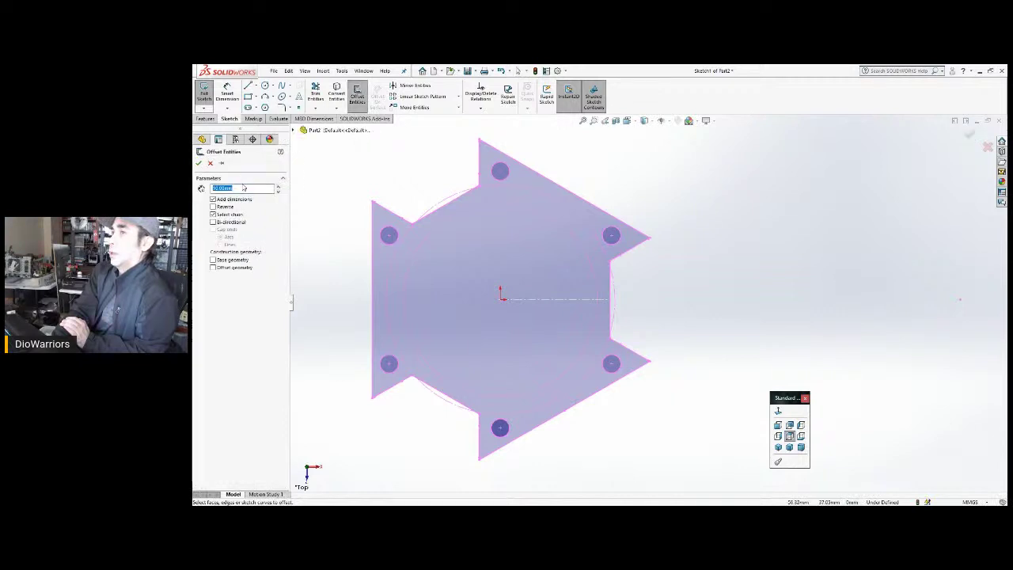
{"action": "left_click", "coordinate": [245, 187]}
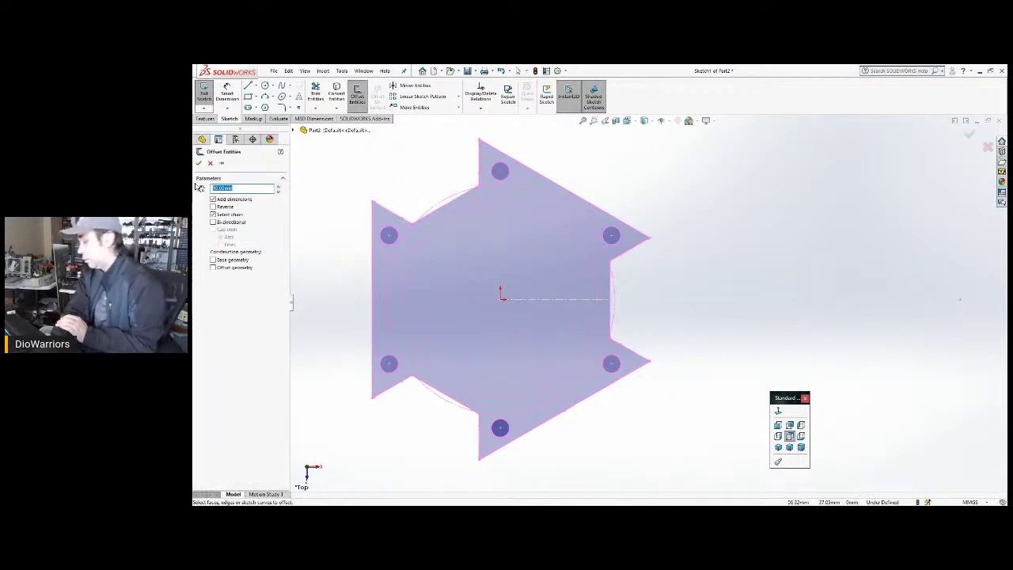
{"action": "type", "text": "0.25"}
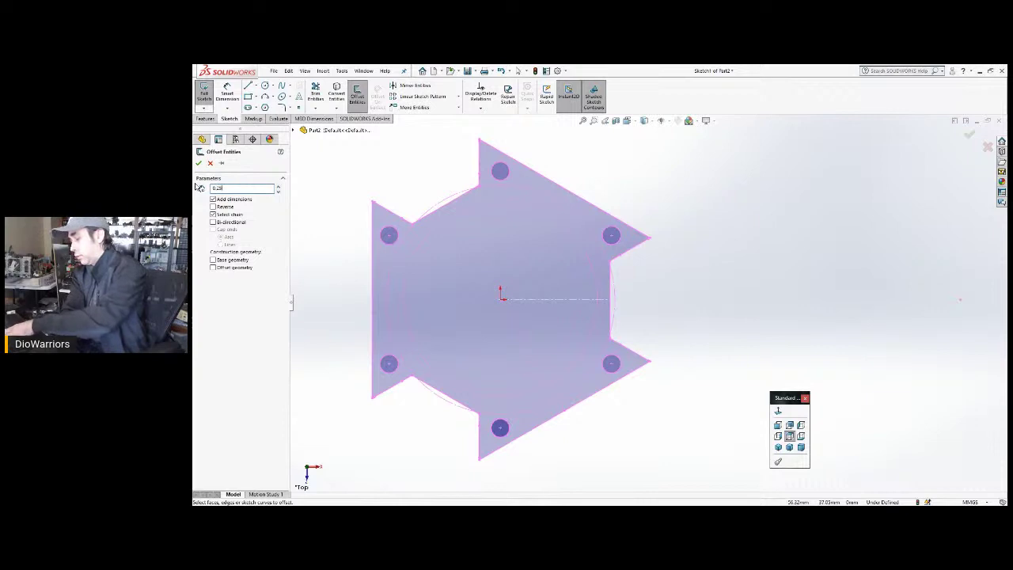
{"action": "key", "text": "Return"}
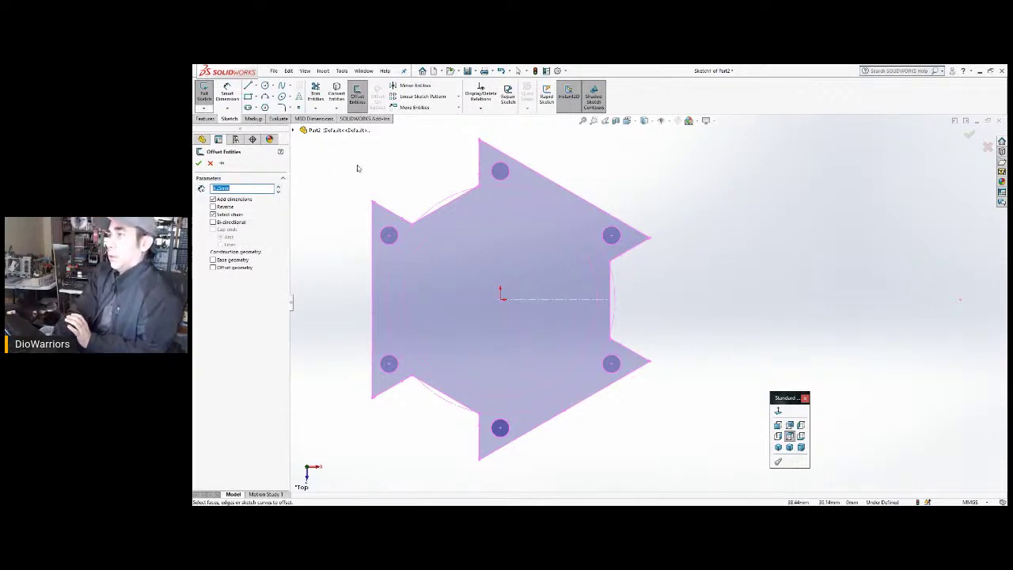
{"action": "scroll", "coordinate": [430, 190], "scroll_direction": "down", "scroll_amount": 5}
{"action": "scroll", "coordinate": [383, 261], "scroll_direction": "down", "scroll_amount": 2}
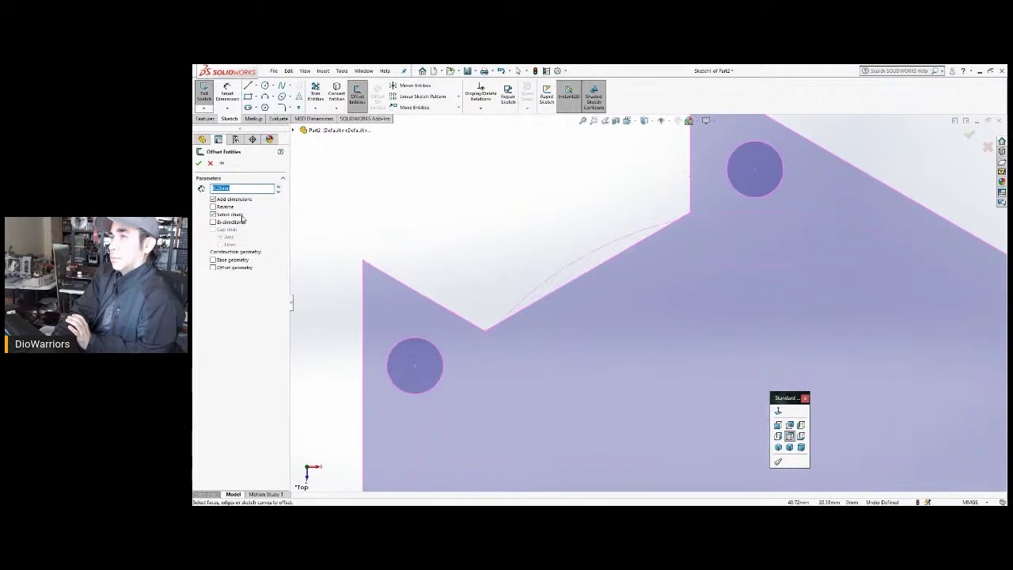
{"action": "scroll", "coordinate": [423, 287], "scroll_direction": "down", "scroll_amount": 3}
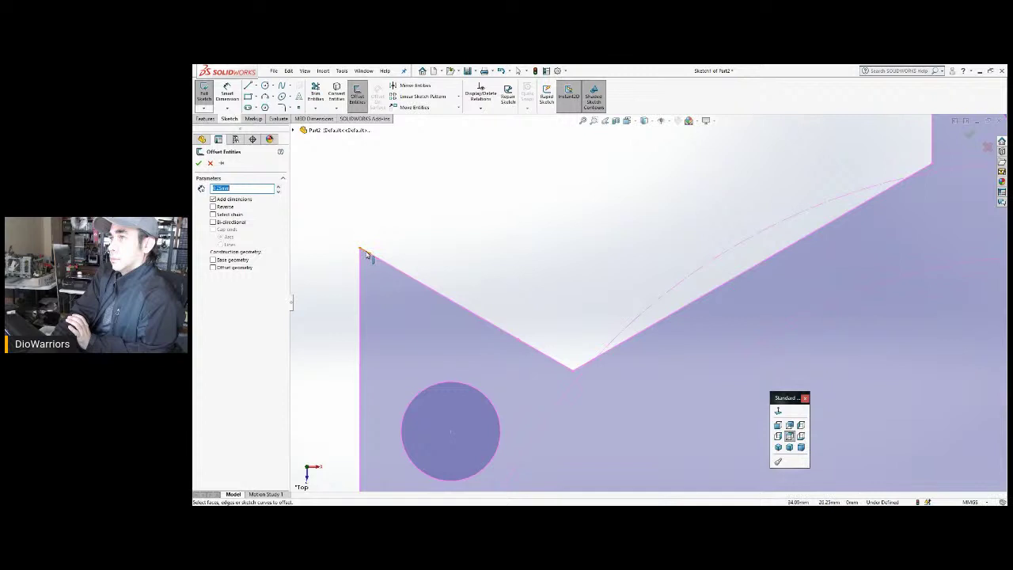
{"action": "left_click", "coordinate": [258, 263]}
Select both sloping sides of the upper-left notch for the 0.25 mm offset and reverse its direction toward the inside.
{"action": "left_click", "coordinate": [379, 259]}
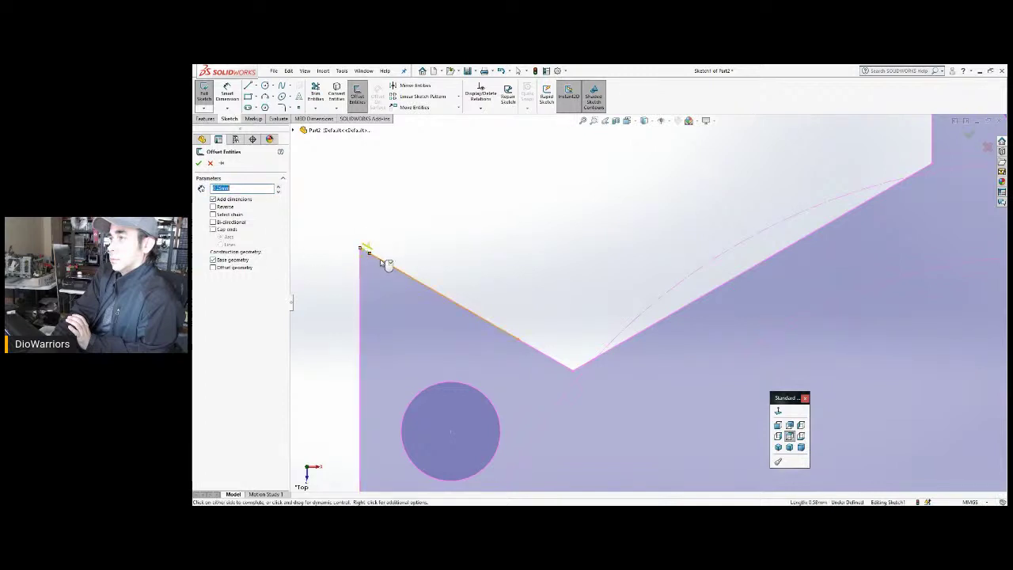
{"action": "left_click", "coordinate": [386, 264]}
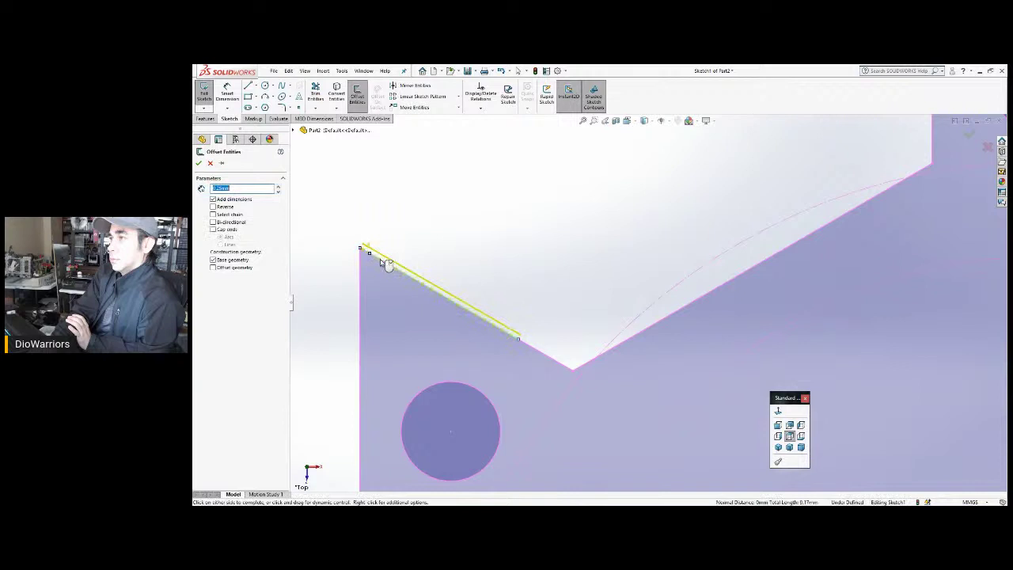
{"action": "left_click", "coordinate": [225, 207]}
{"action": "left_click", "coordinate": [557, 362]}
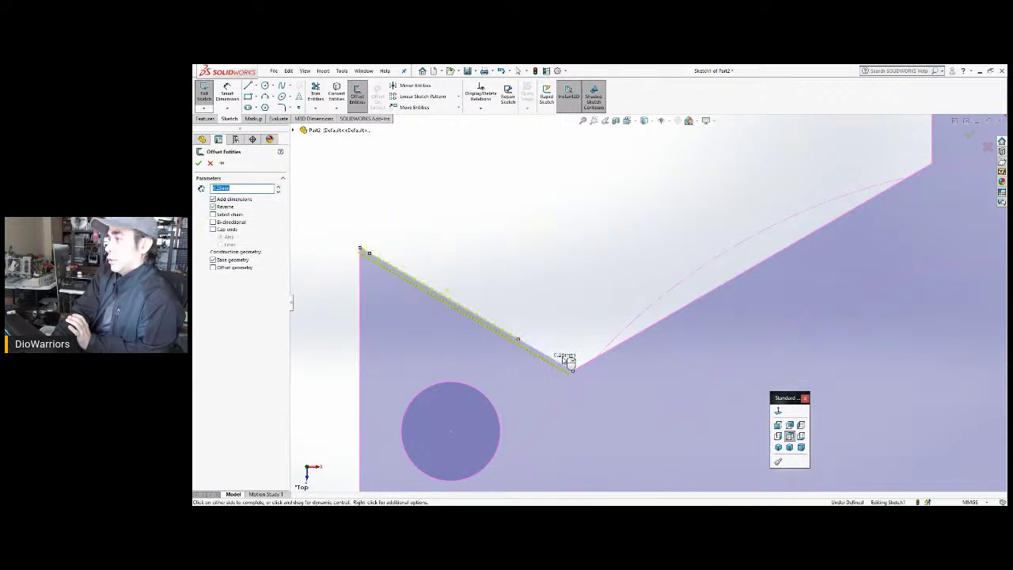
{"action": "left_click", "coordinate": [587, 367]}
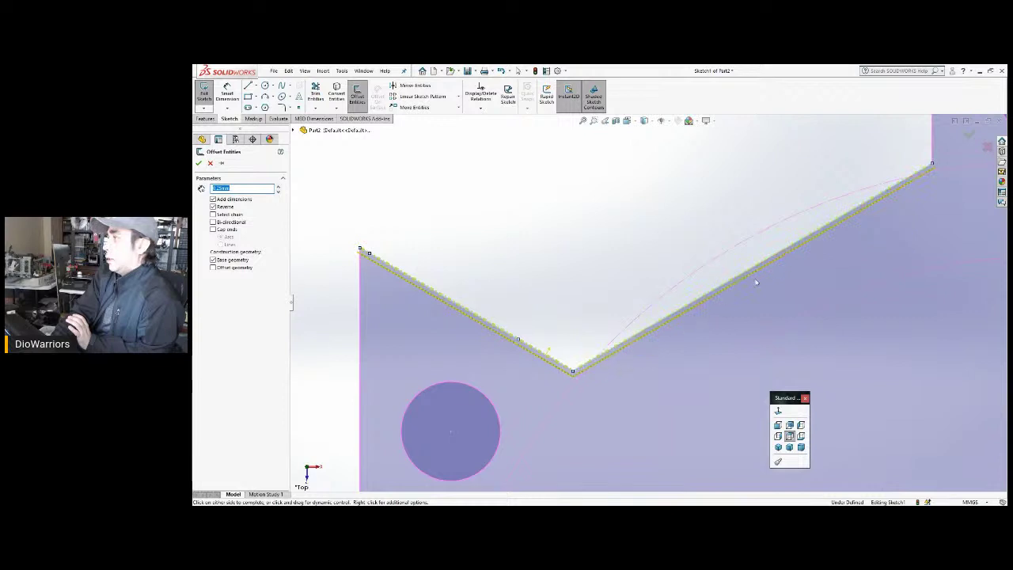
Add the upper-left notch's vertical edge segments up to the top point and create the 0.25 mm inward offset.
{"action": "scroll", "coordinate": [590, 370], "scroll_direction": "up", "scroll_amount": 3}
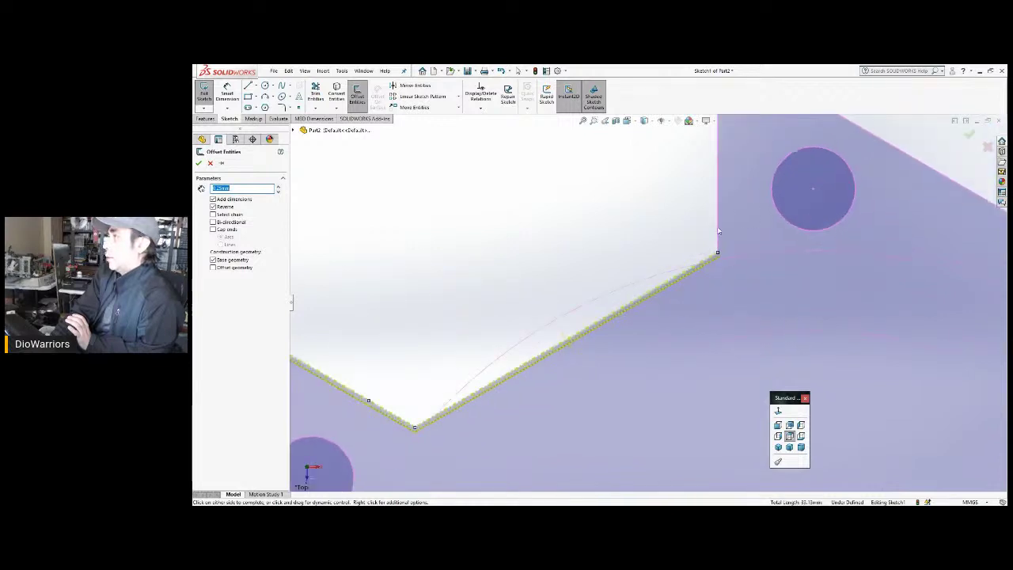
{"action": "left_click", "coordinate": [719, 231]}
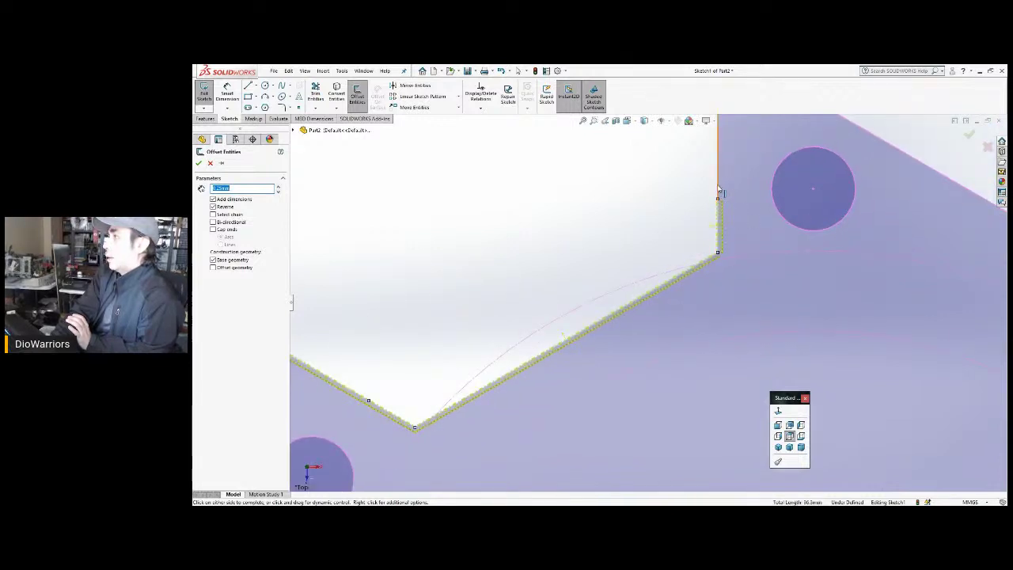
{"action": "scroll", "coordinate": [731, 190], "scroll_direction": "up", "scroll_amount": 1}
{"action": "scroll", "coordinate": [732, 191], "scroll_direction": "up", "scroll_amount": 1}
{"action": "scroll", "coordinate": [697, 182], "scroll_direction": "down", "scroll_amount": 5}
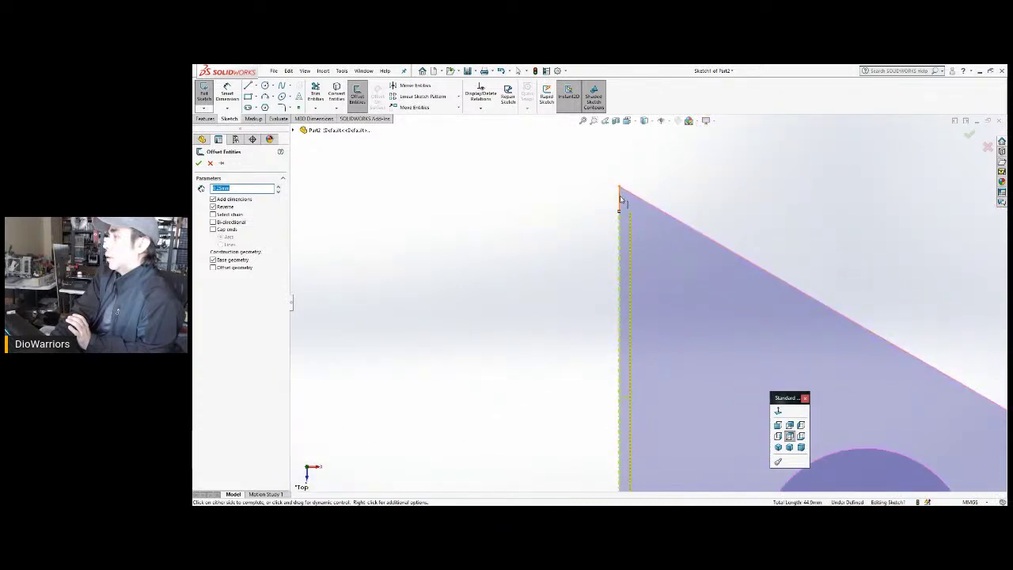
{"action": "scroll", "coordinate": [664, 305], "scroll_direction": "up", "scroll_amount": 3}
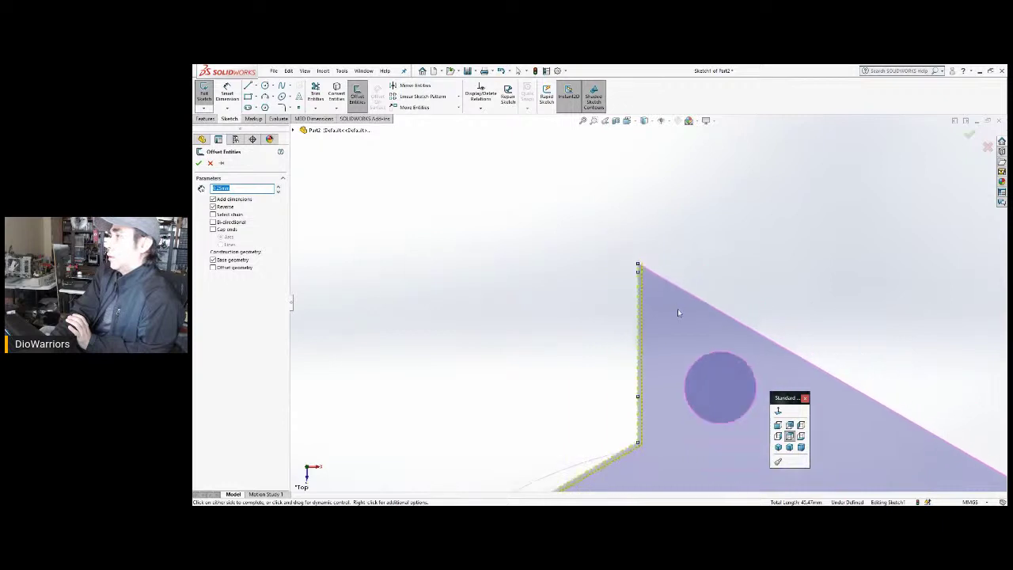
{"action": "scroll", "coordinate": [677, 312], "scroll_direction": "up", "scroll_amount": 5}
{"action": "scroll", "coordinate": [664, 388], "scroll_direction": "down", "scroll_amount": 3}
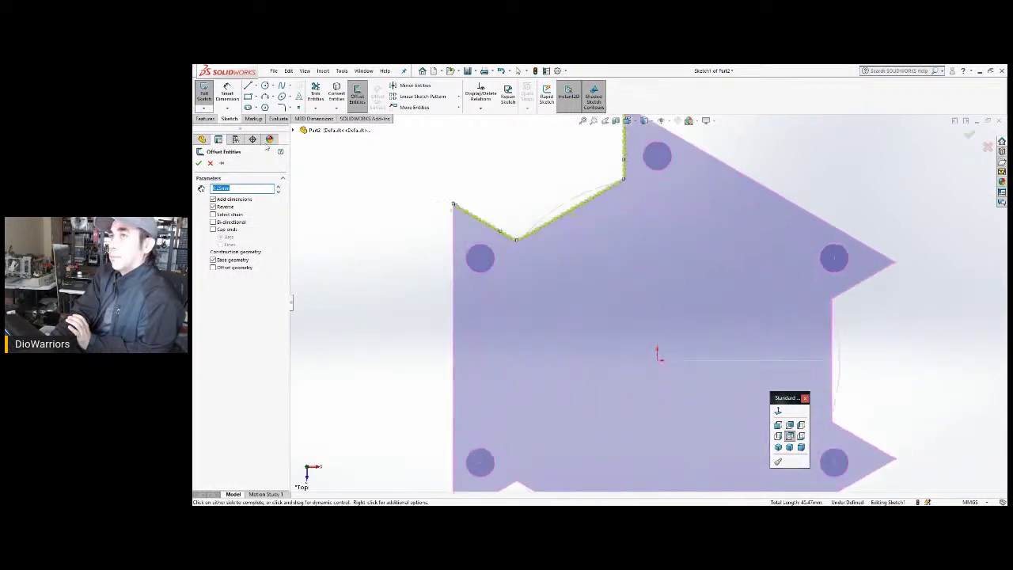
{"action": "left_click", "coordinate": [200, 162]}
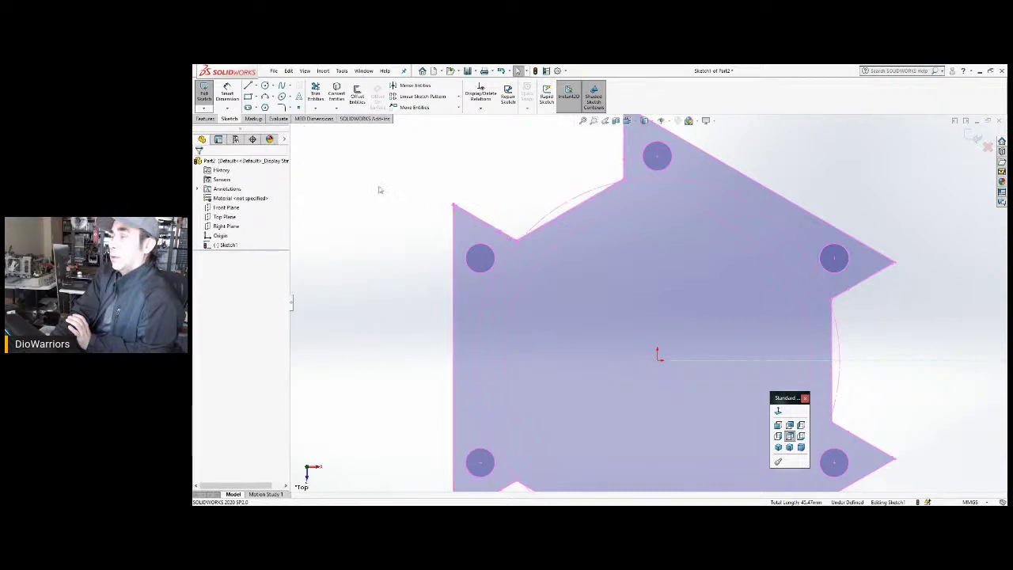
Begin another 0.25 mm inward offset with both sloping sides of the lower-left notch, including the short end segments.
{"action": "left_click", "coordinate": [356, 95]}
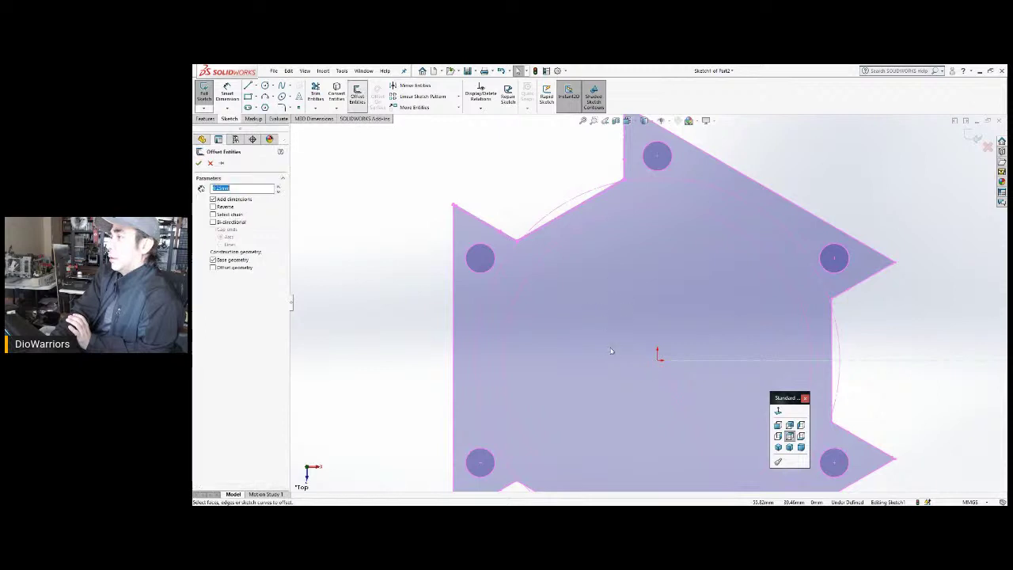
{"action": "scroll", "coordinate": [610, 350], "scroll_direction": "down", "scroll_amount": 4}
{"action": "scroll", "coordinate": [637, 396], "scroll_direction": "up", "scroll_amount": 5}
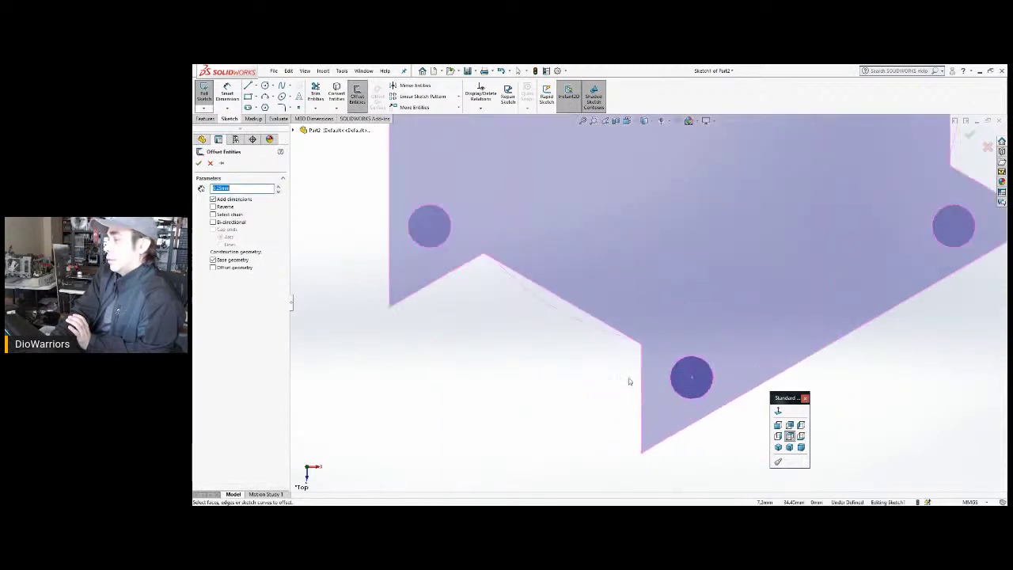
{"action": "scroll", "coordinate": [417, 274], "scroll_direction": "up", "scroll_amount": 4}
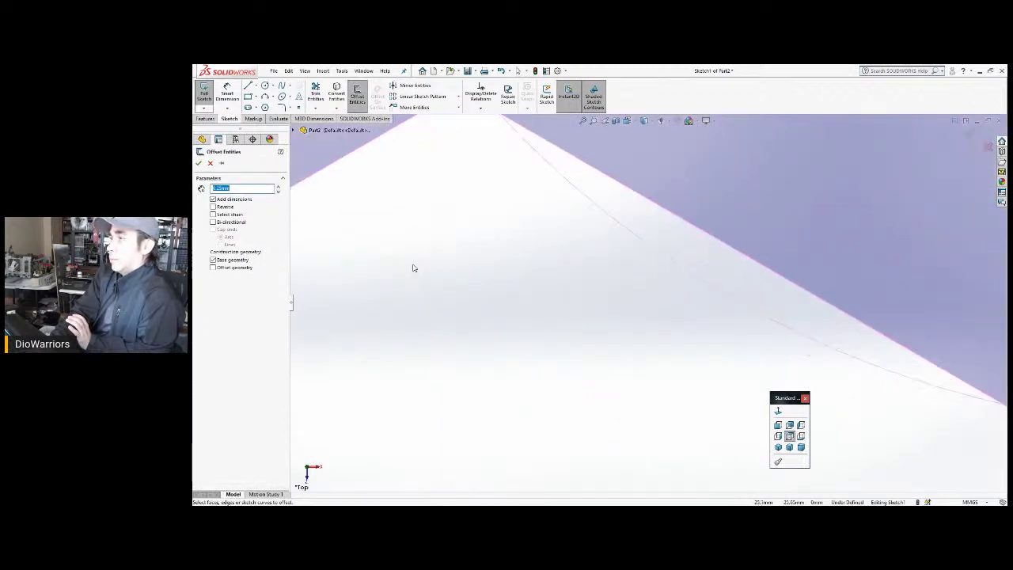
{"action": "scroll", "coordinate": [402, 235], "scroll_direction": "down", "scroll_amount": 2}
{"action": "scroll", "coordinate": [515, 296], "scroll_direction": "down", "scroll_amount": 2}
{"action": "scroll", "coordinate": [525, 293], "scroll_direction": "up", "scroll_amount": 4}
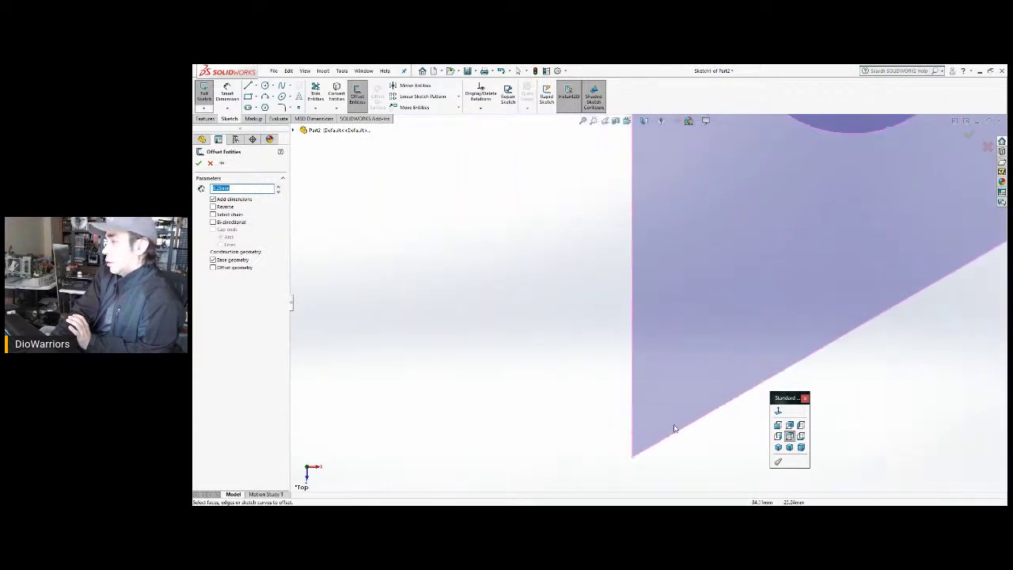
{"action": "scroll", "coordinate": [656, 444], "scroll_direction": "down", "scroll_amount": 1}
{"action": "scroll", "coordinate": [719, 470], "scroll_direction": "down", "scroll_amount": 1}
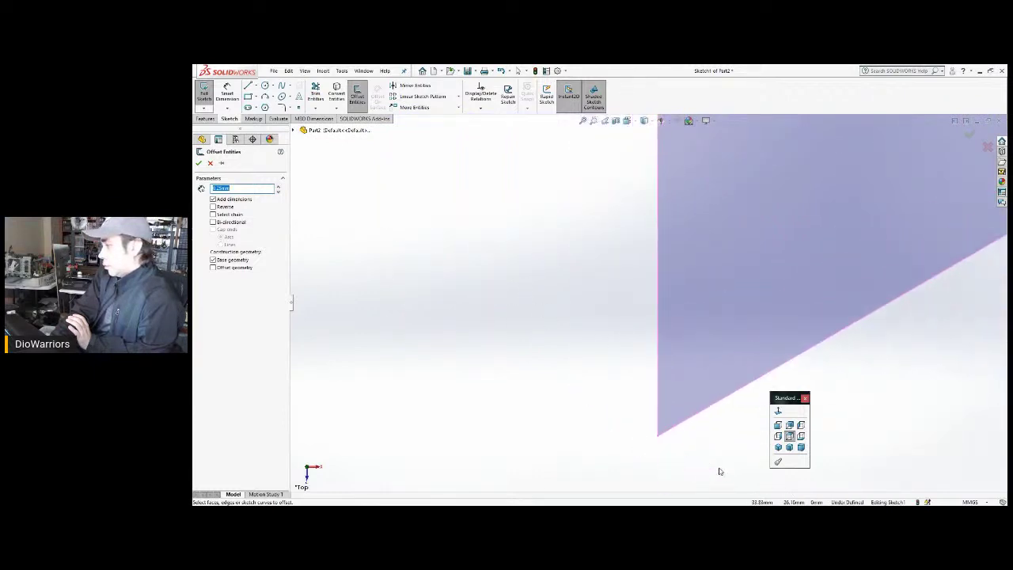
{"action": "left_click", "coordinate": [696, 417]}
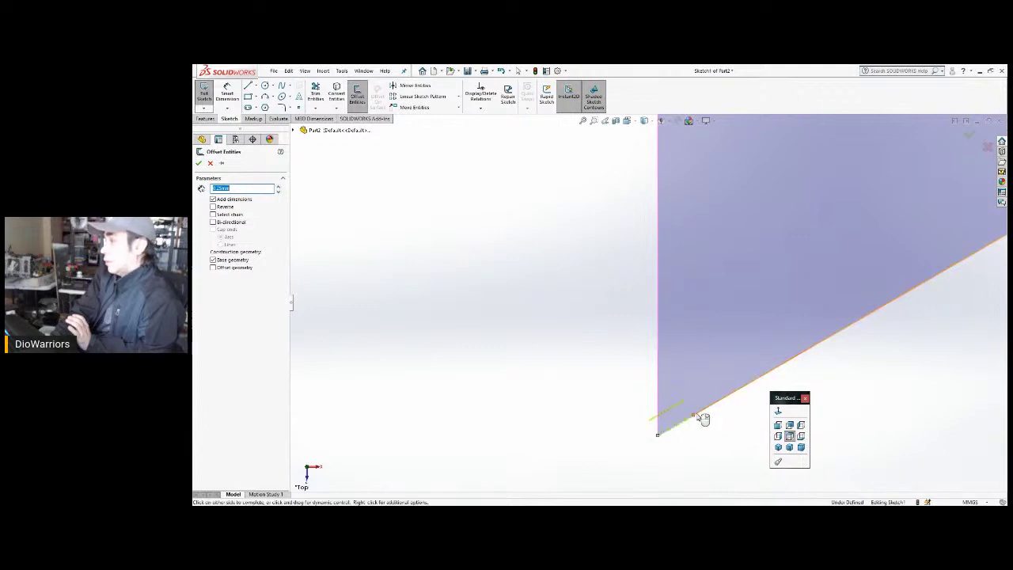
{"action": "key", "text": "z"}
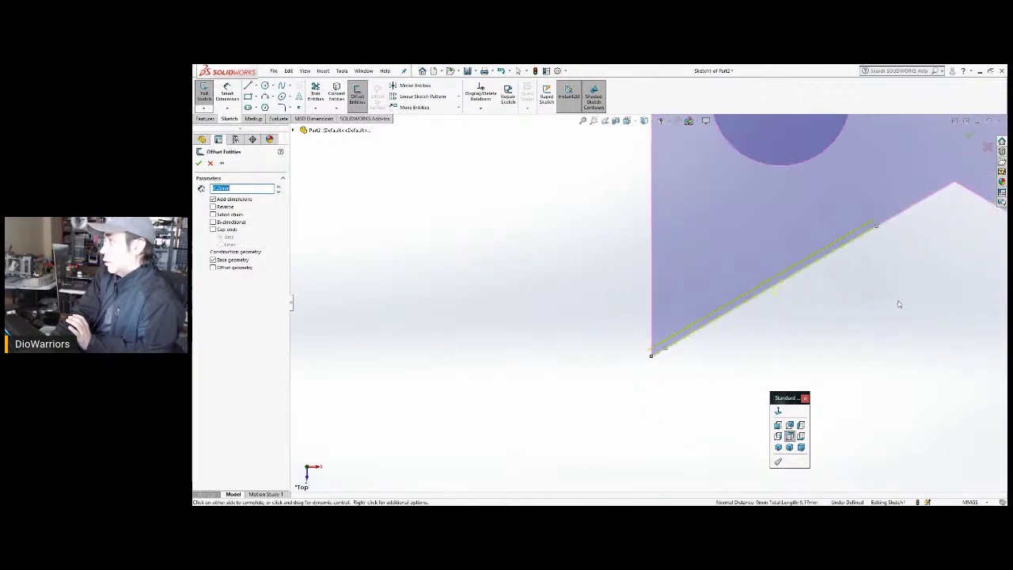
{"action": "scroll", "coordinate": [897, 224], "scroll_direction": "up", "scroll_amount": 3}
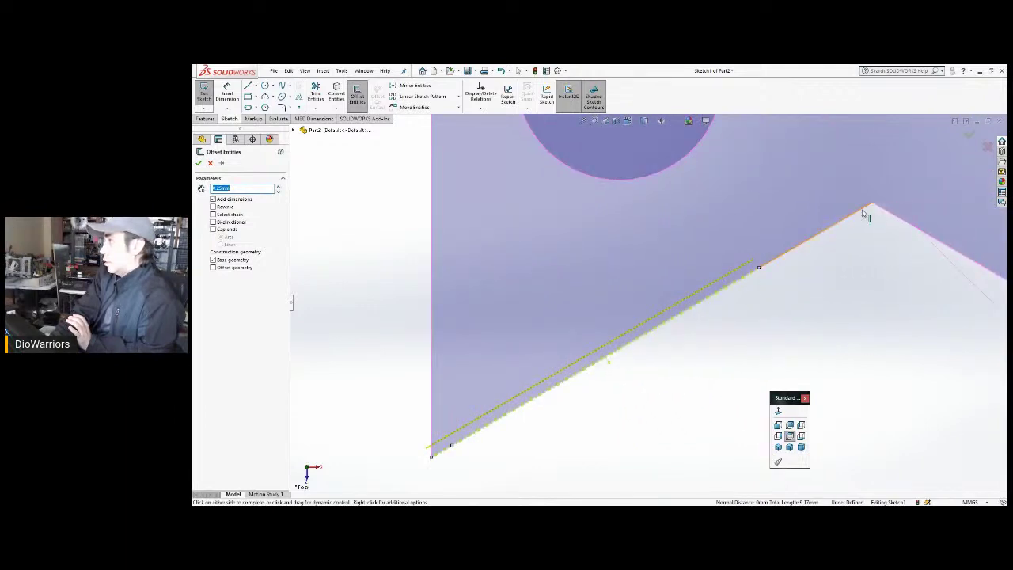
{"action": "left_click", "coordinate": [880, 212]}
{"action": "left_click", "coordinate": [888, 213]}
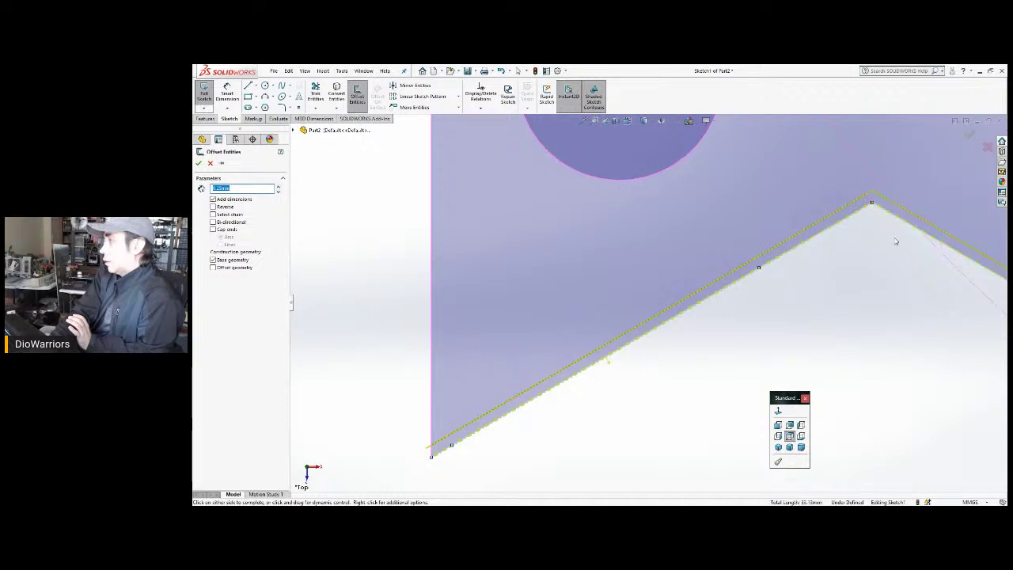
Add the lower-left notch's vertical edge segments down to the bottom point and create the 0.25 mm inward offset.
{"action": "scroll", "coordinate": [919, 279], "scroll_direction": "down", "scroll_amount": 5}
{"action": "scroll", "coordinate": [865, 393], "scroll_direction": "up", "scroll_amount": 3}
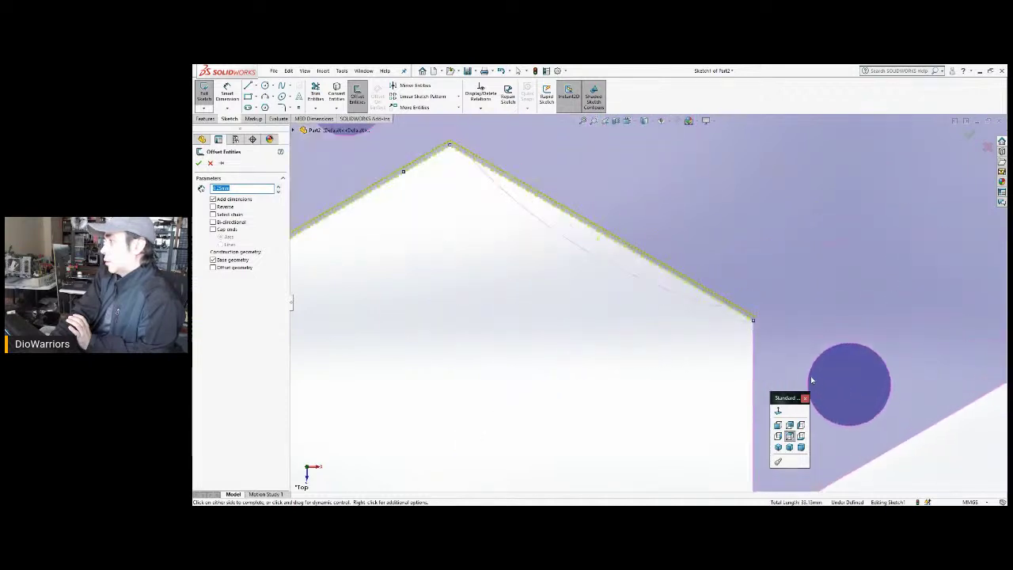
{"action": "left_click", "coordinate": [716, 345]}
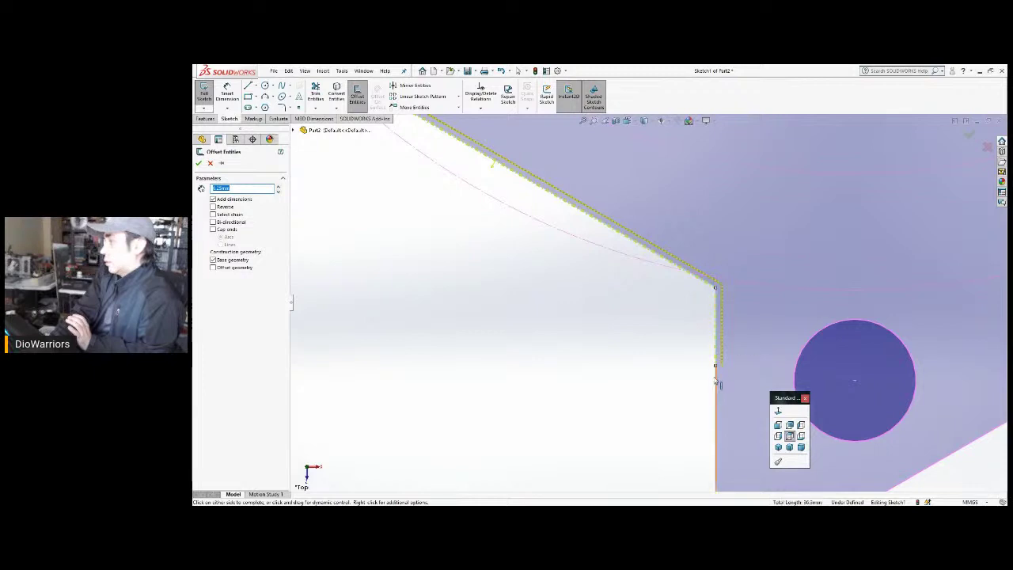
{"action": "left_click", "coordinate": [717, 385]}
{"action": "scroll", "coordinate": [718, 420], "scroll_direction": "down", "scroll_amount": 3}
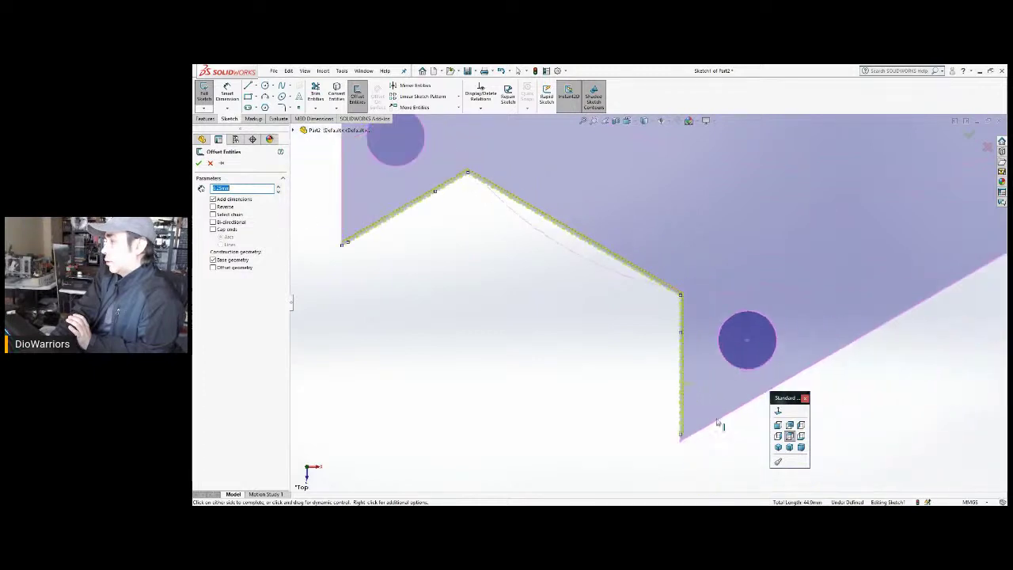
{"action": "scroll", "coordinate": [676, 430], "scroll_direction": "up", "scroll_amount": 4}
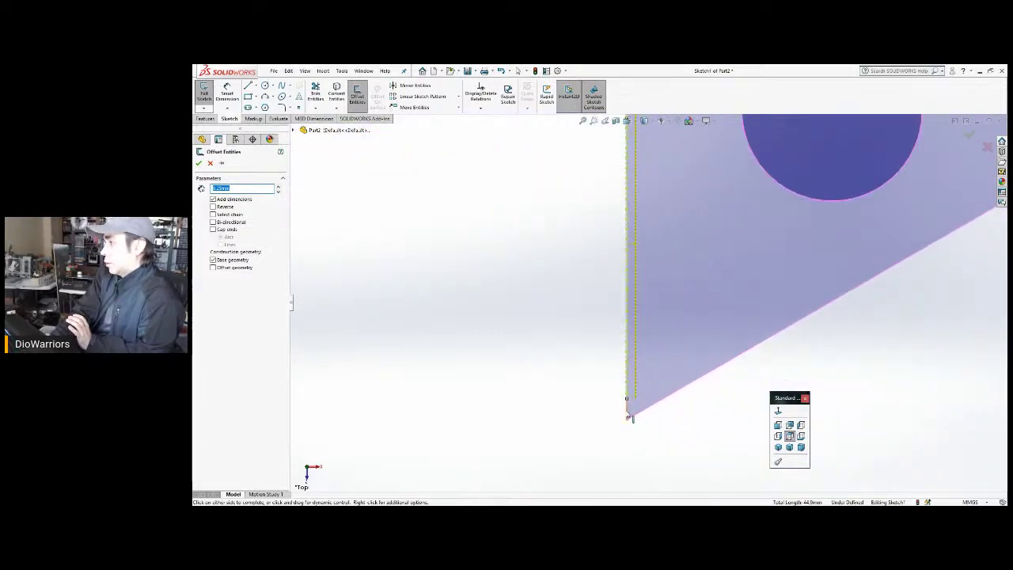
{"action": "left_click", "coordinate": [630, 417]}
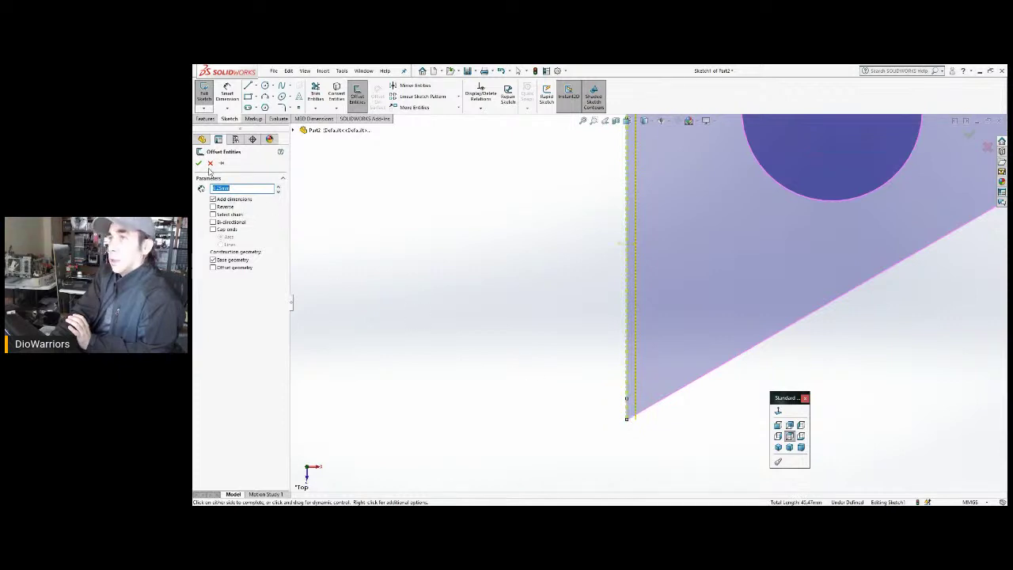
{"action": "left_click", "coordinate": [620, 243]}
{"action": "scroll", "coordinate": [831, 202], "scroll_direction": "down", "scroll_amount": 3}
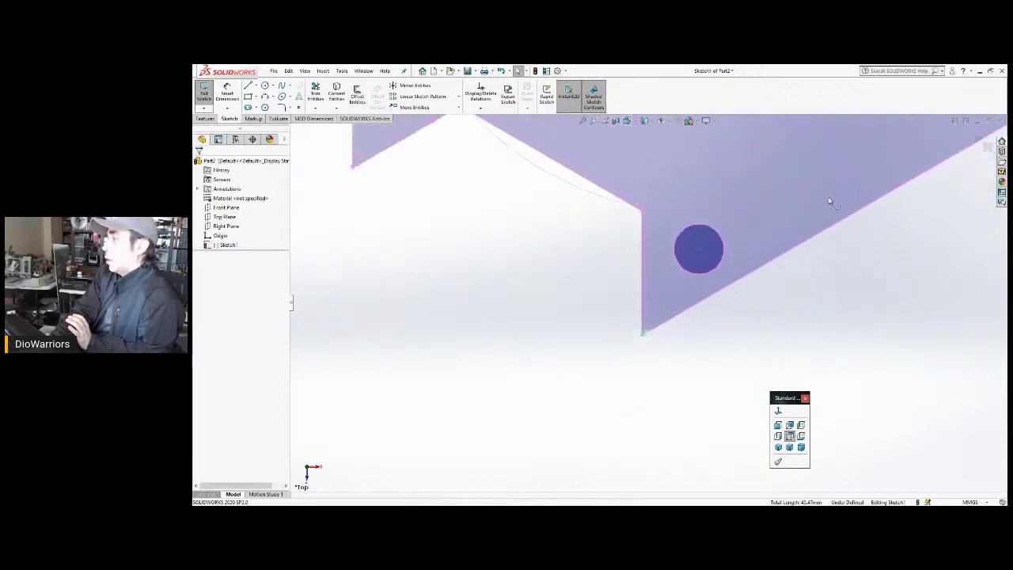
Begin a third 0.25 mm inward offset with the right-hand notch's lower sloping side and its vertical edge.
{"action": "scroll", "coordinate": [834, 186], "scroll_direction": "down", "scroll_amount": 2}
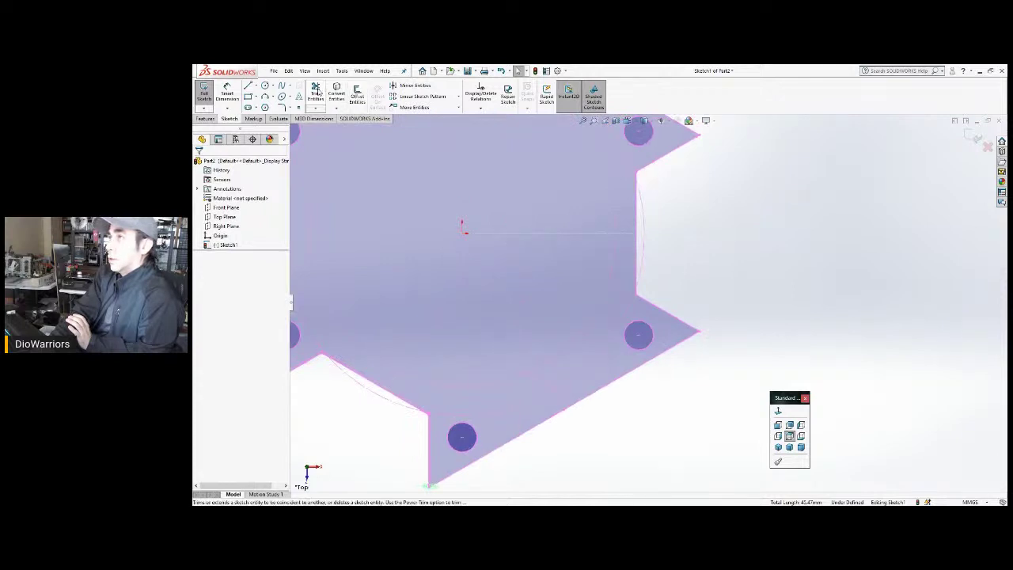
{"action": "left_click", "coordinate": [357, 94]}
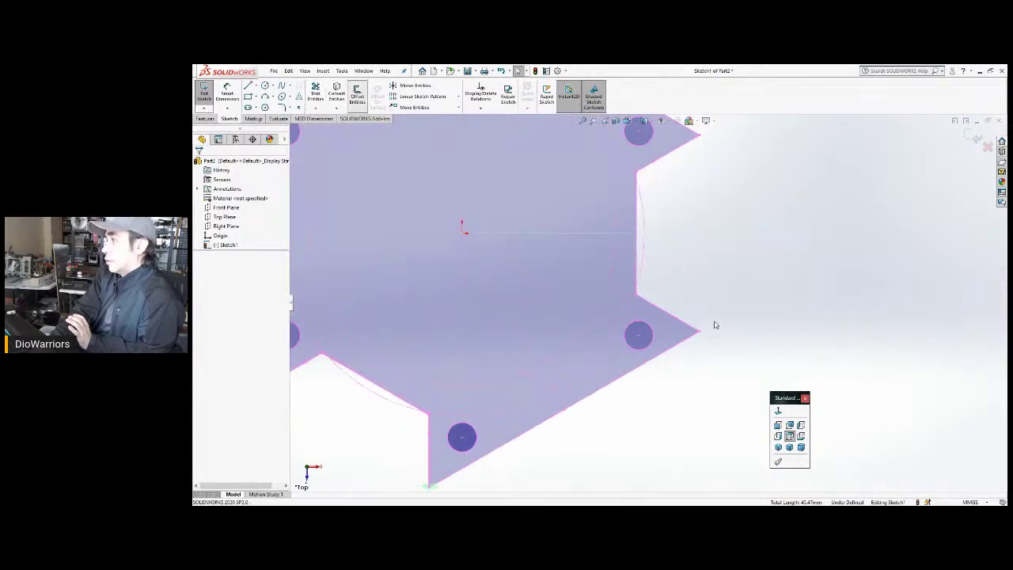
{"action": "scroll", "coordinate": [669, 306], "scroll_direction": "down", "scroll_amount": 4}
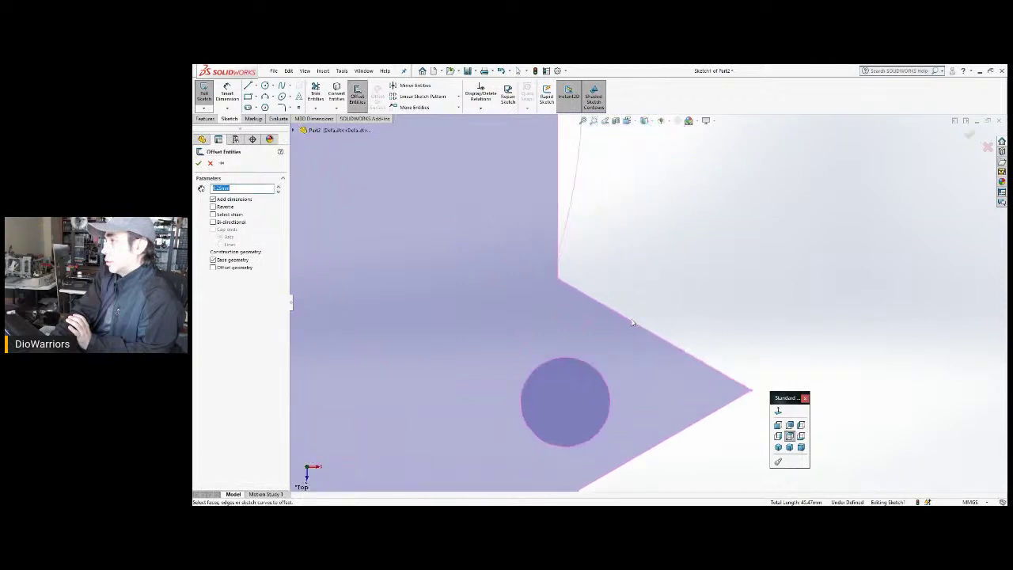
{"action": "left_click", "coordinate": [634, 324]}
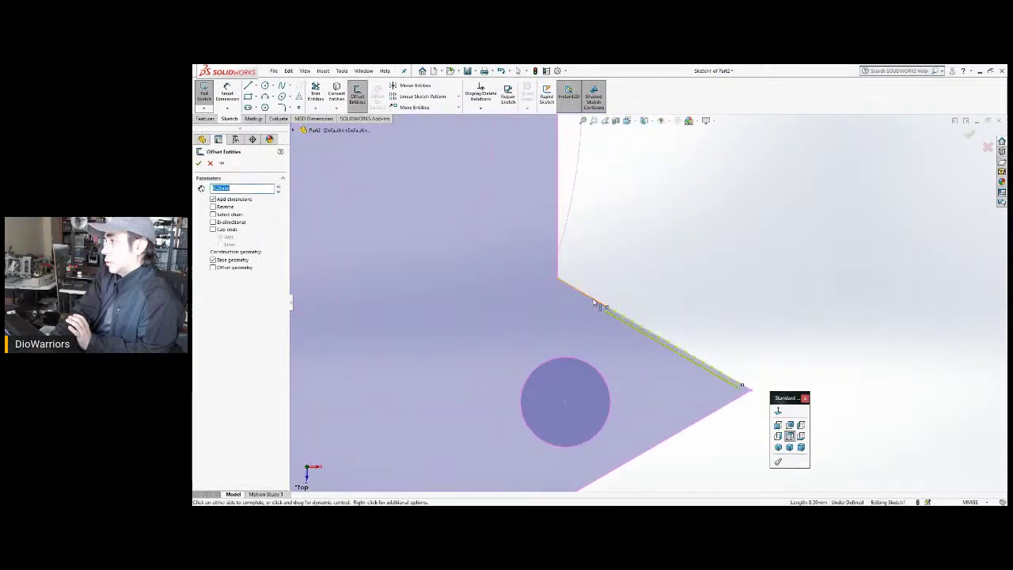
{"action": "scroll", "coordinate": [761, 391], "scroll_direction": "down", "scroll_amount": 4}
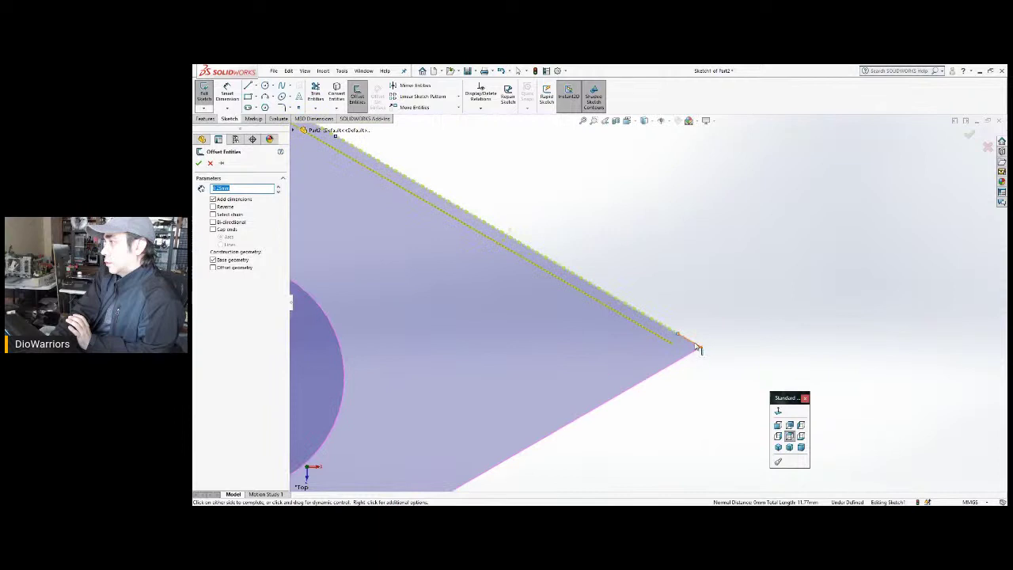
{"action": "scroll", "coordinate": [547, 197], "scroll_direction": "up", "scroll_amount": 4}
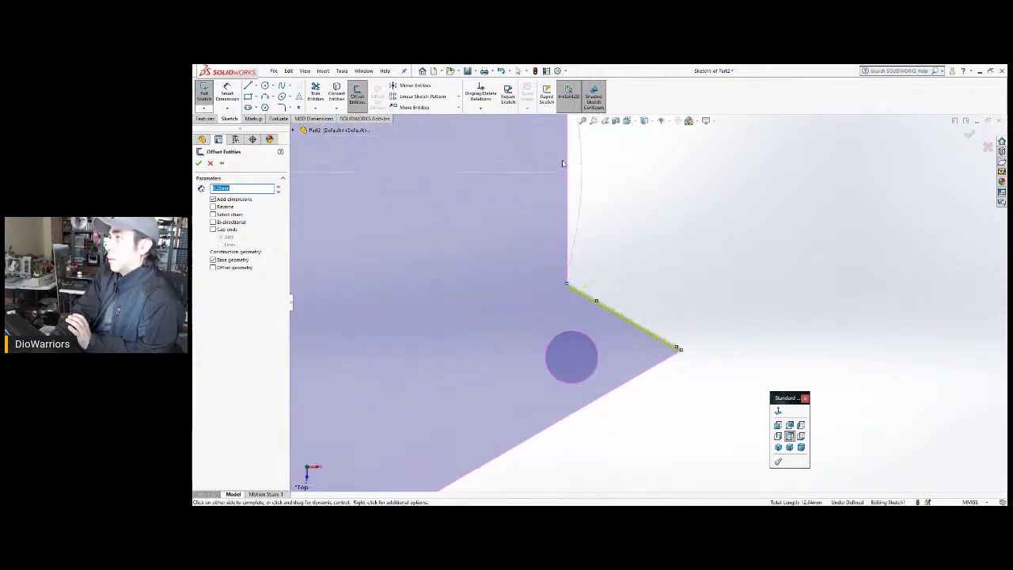
{"action": "scroll", "coordinate": [563, 163], "scroll_direction": "down", "scroll_amount": 2}
{"action": "left_click", "coordinate": [579, 214]}
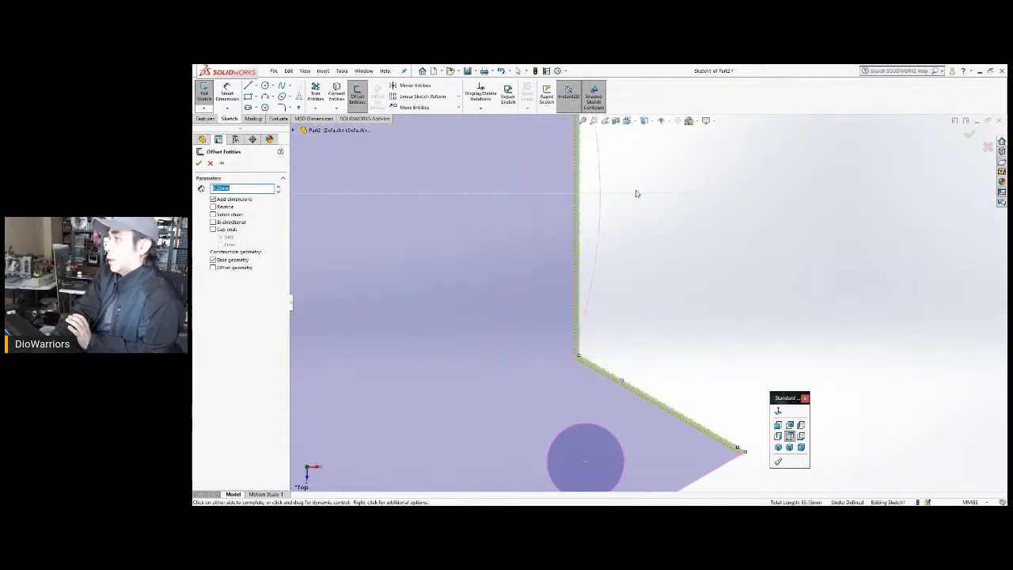
Add the right-hand notch's upper sloping side, including its short end segment, and create the 0.25 mm inward offset.
{"action": "scroll", "coordinate": [635, 193], "scroll_direction": "up", "scroll_amount": 3}
{"action": "scroll", "coordinate": [643, 349], "scroll_direction": "down", "scroll_amount": 4}
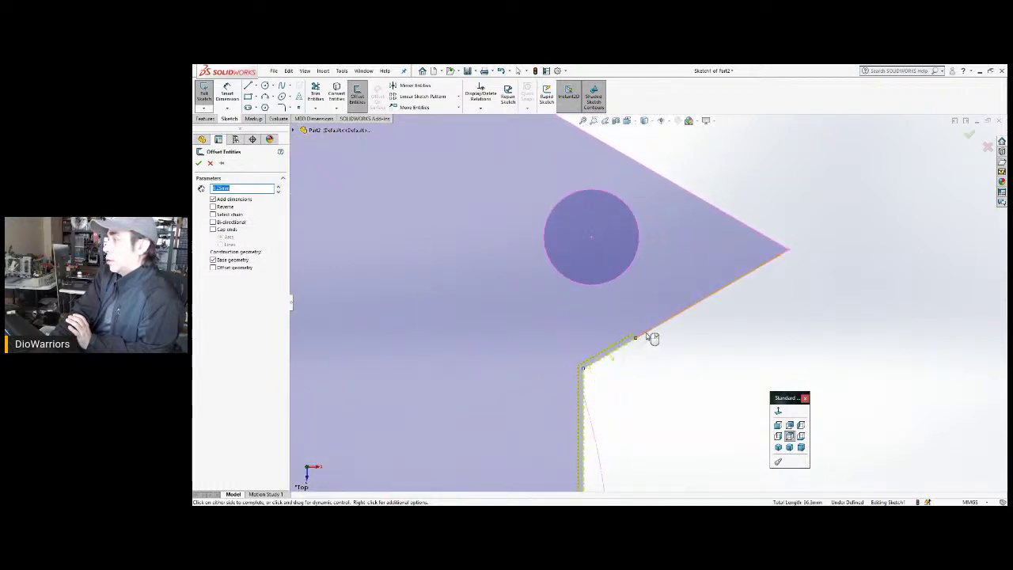
{"action": "left_click", "coordinate": [648, 337]}
{"action": "scroll", "coordinate": [770, 276], "scroll_direction": "down", "scroll_amount": 3}
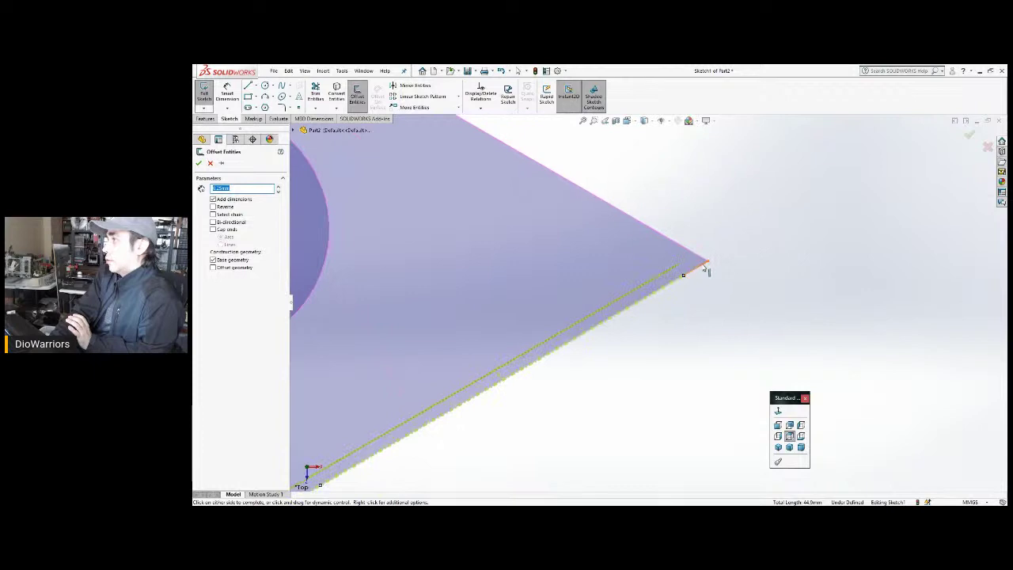
{"action": "left_click", "coordinate": [703, 268]}
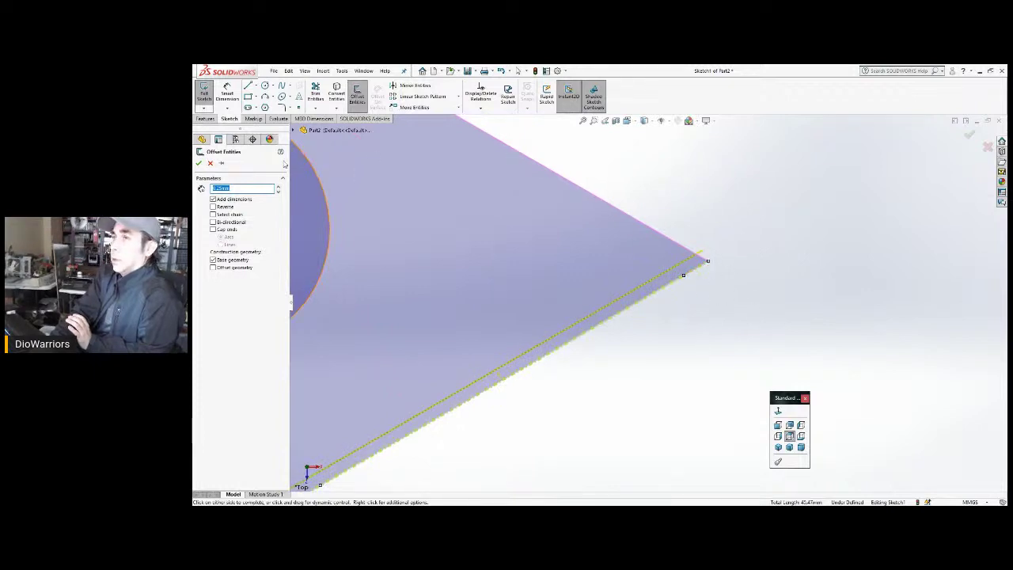
{"action": "left_click", "coordinate": [209, 162]}
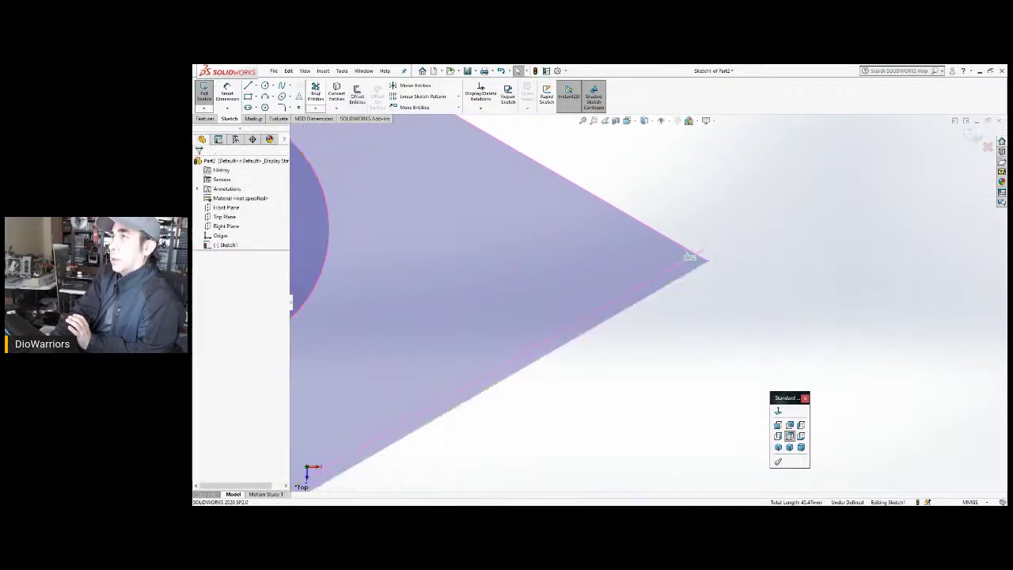
Trim the overhanging line ends at the outline's upper-right and lower-right points with Trim to closest.
{"action": "left_click", "coordinate": [315, 94]}
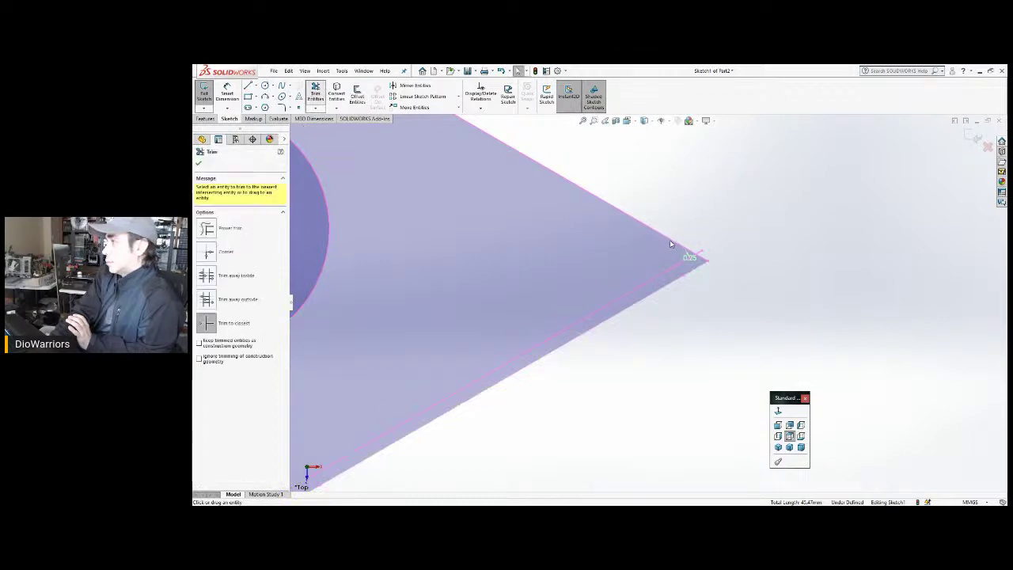
{"action": "left_click", "coordinate": [705, 260]}
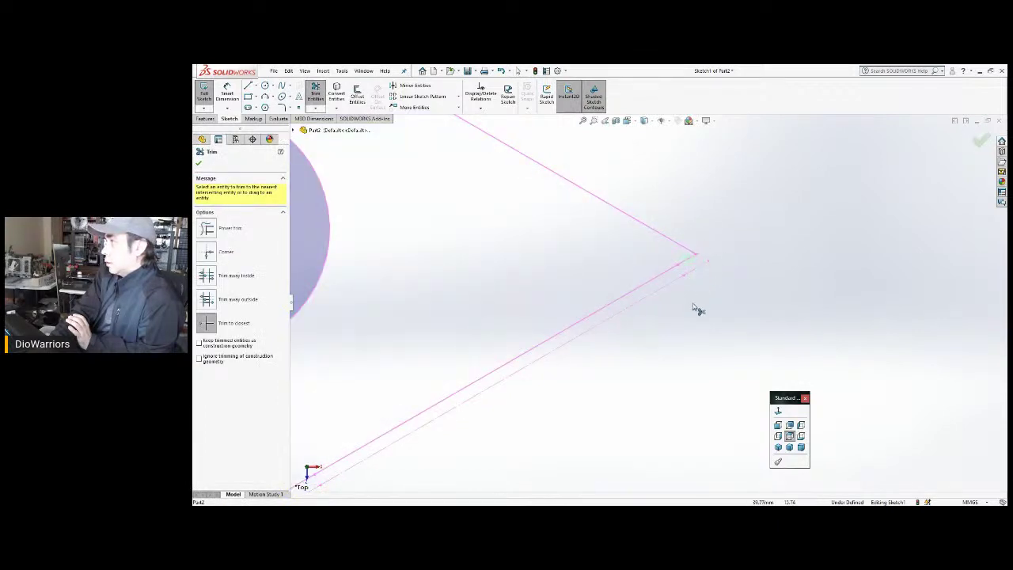
{"action": "scroll", "coordinate": [686, 350], "scroll_direction": "up", "scroll_amount": 5}
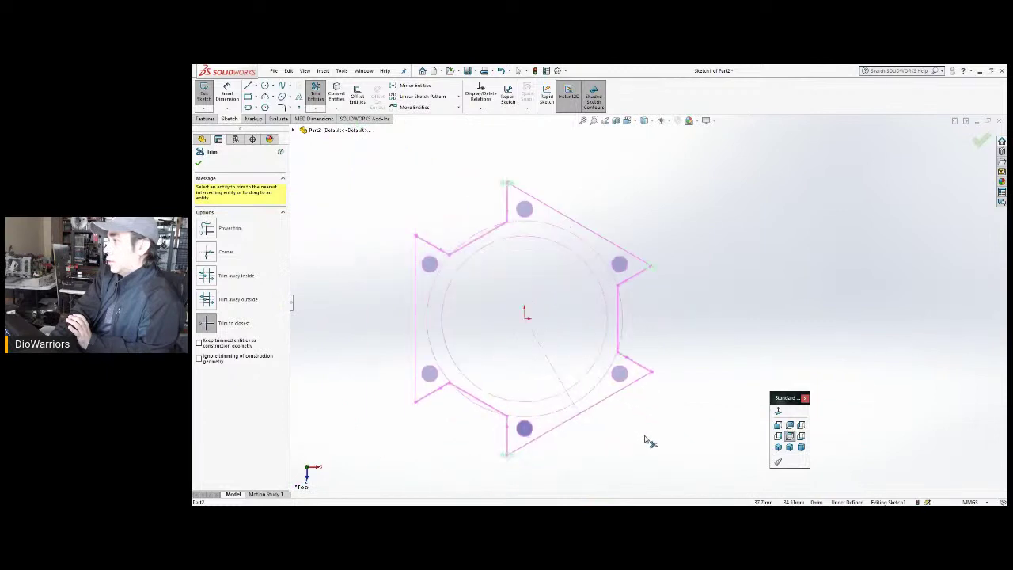
{"action": "scroll", "coordinate": [685, 300], "scroll_direction": "down", "scroll_amount": 2}
{"action": "scroll", "coordinate": [668, 261], "scroll_direction": "down", "scroll_amount": 6}
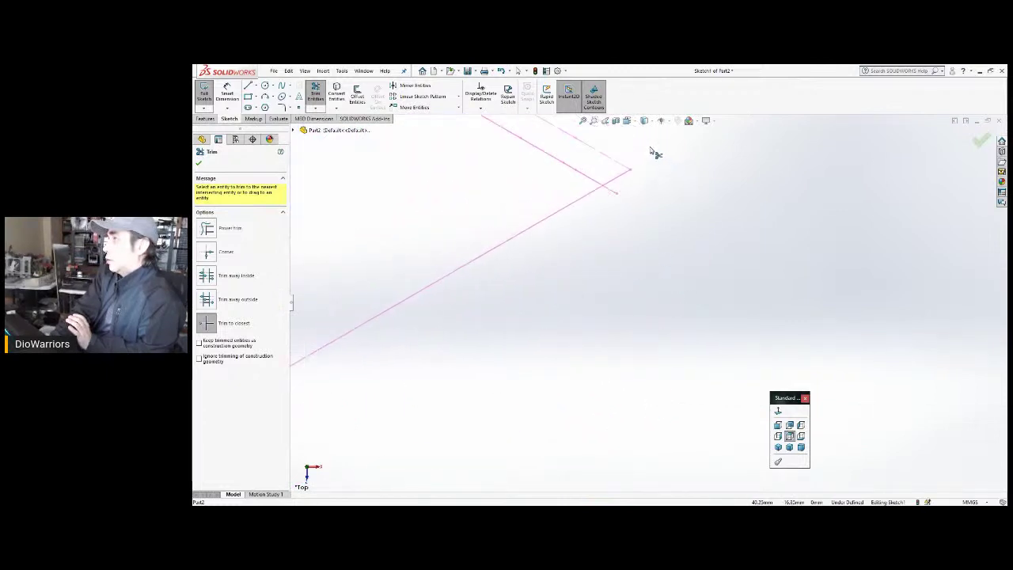
{"action": "left_click", "coordinate": [616, 194]}
{"action": "left_click", "coordinate": [619, 295]}
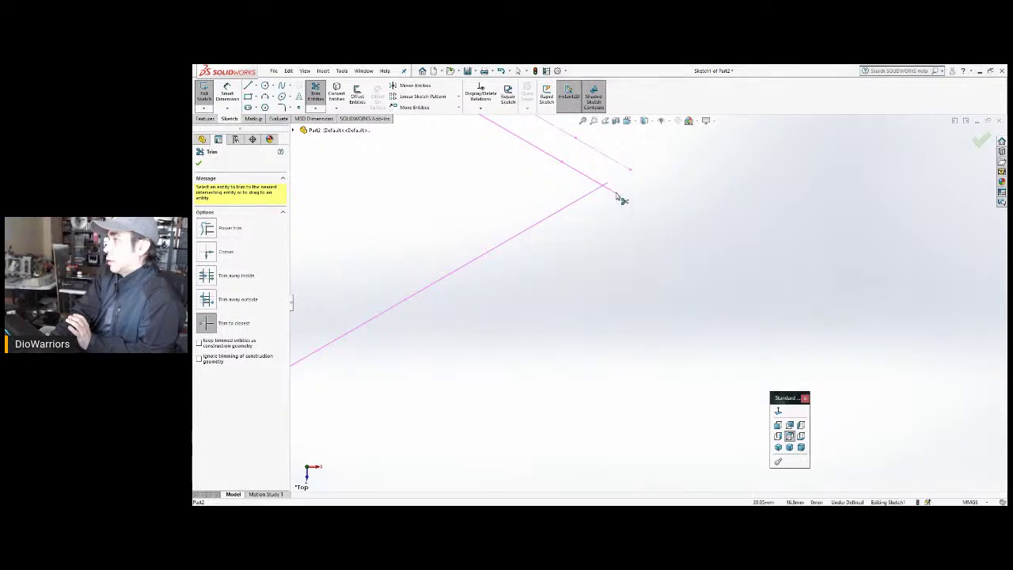
{"action": "scroll", "coordinate": [514, 317], "scroll_direction": "up", "scroll_amount": 2}
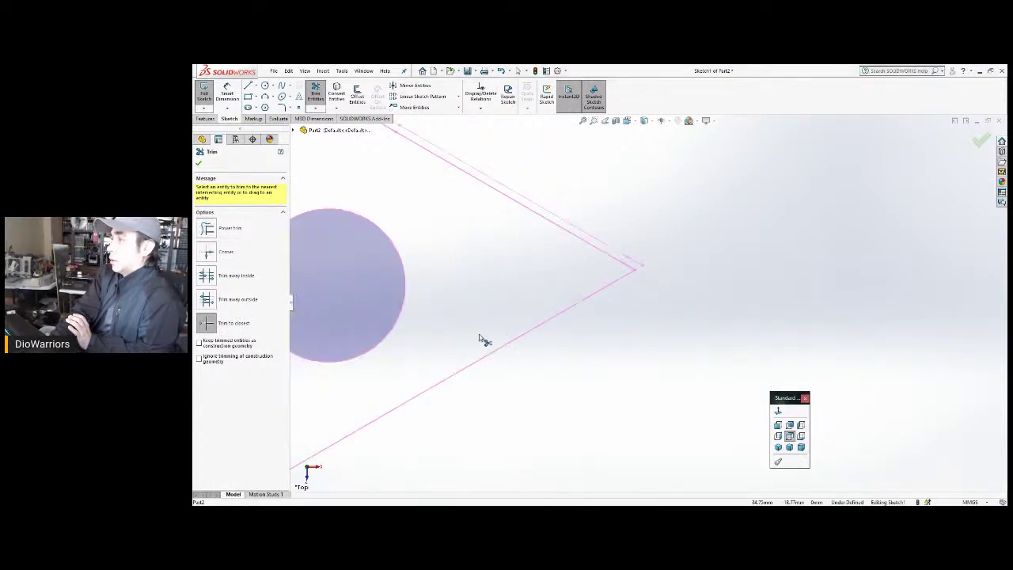
Trim the overhanging line ends at the outline's bottom and lower-left points.
{"action": "scroll", "coordinate": [464, 400], "scroll_direction": "up", "scroll_amount": 4}
{"action": "scroll", "coordinate": [467, 407], "scroll_direction": "down", "scroll_amount": 5}
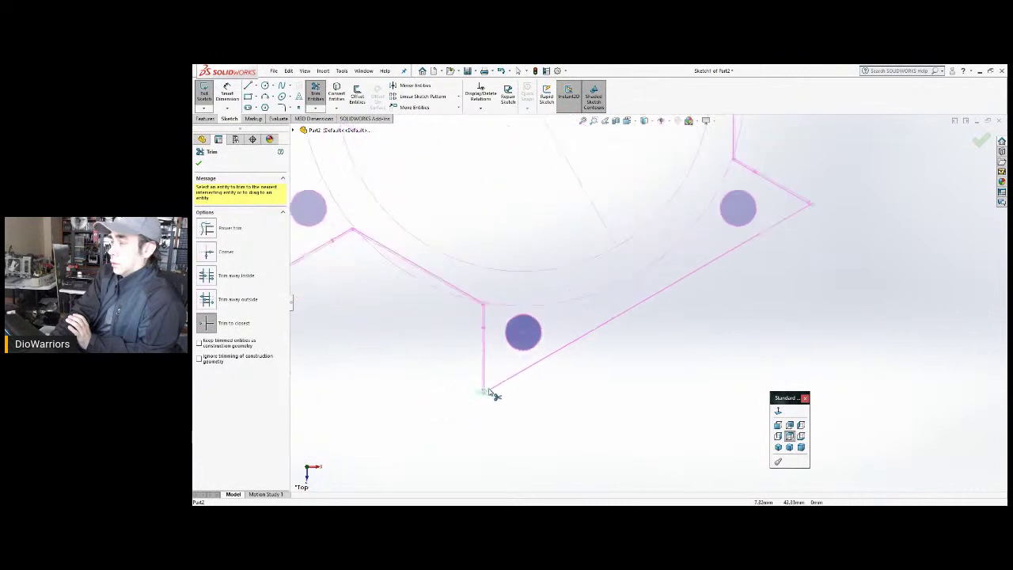
{"action": "scroll", "coordinate": [554, 356], "scroll_direction": "down", "scroll_amount": 3}
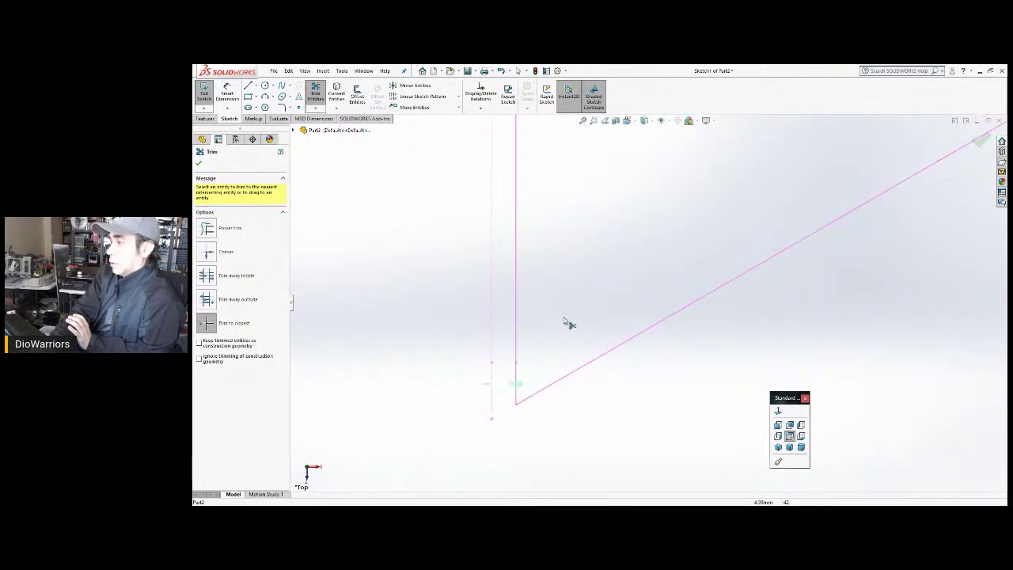
{"action": "middle_click_drag", "start_coordinate": [570, 324], "coordinate": [605, 239], "text": "ctrl"}
{"action": "scroll", "coordinate": [617, 206], "scroll_direction": "up", "scroll_amount": 5}
{"action": "scroll", "coordinate": [491, 159], "scroll_direction": "down", "scroll_amount": 2}
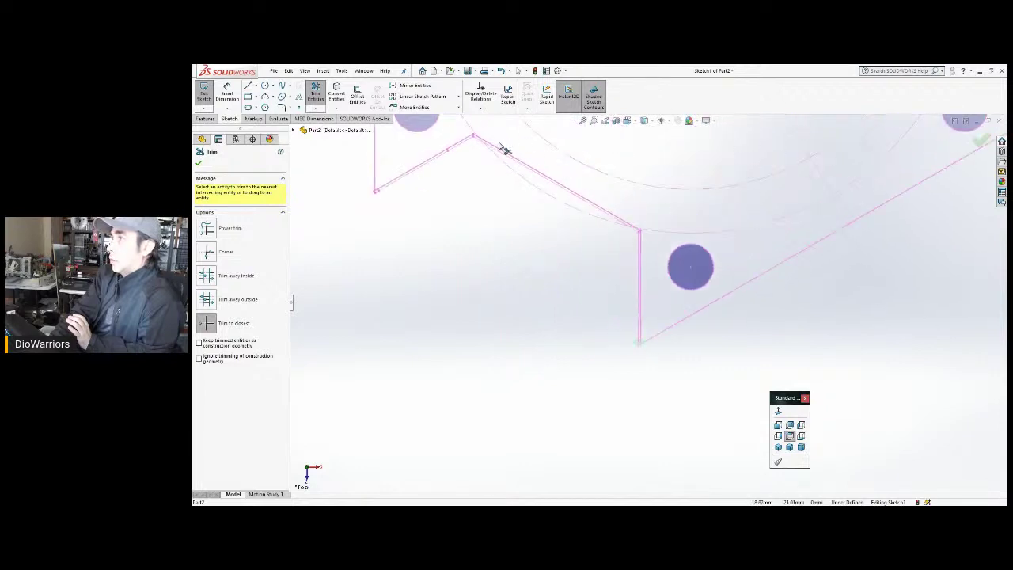
{"action": "scroll", "coordinate": [396, 238], "scroll_direction": "down", "scroll_amount": 5}
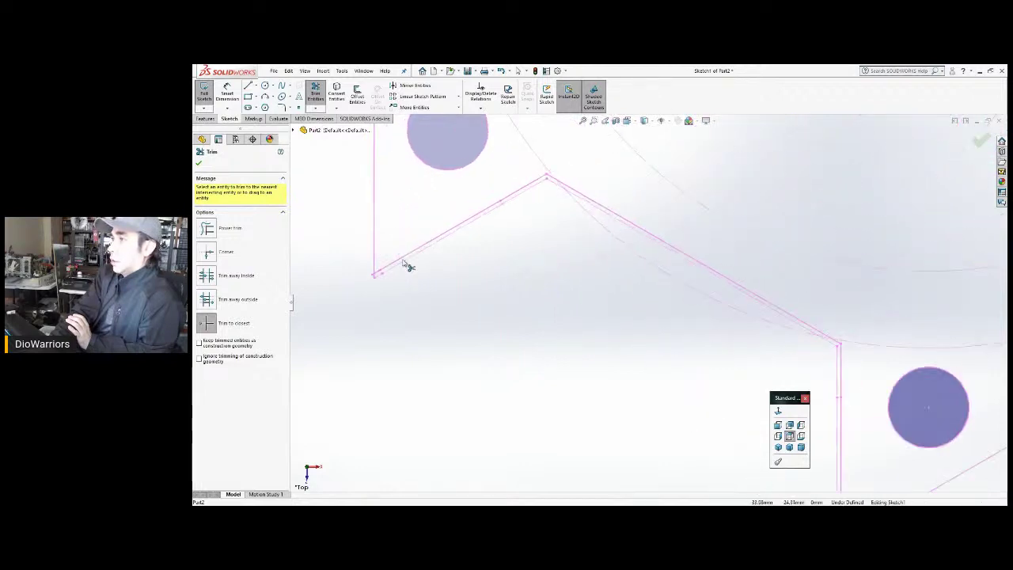
{"action": "scroll", "coordinate": [417, 294], "scroll_direction": "down", "scroll_amount": 5}
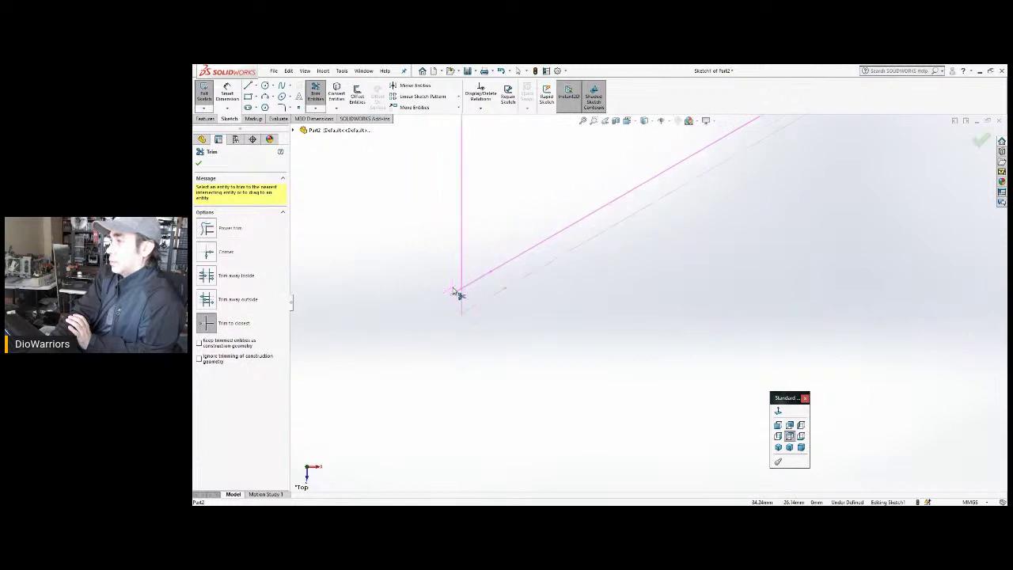
{"action": "left_click", "coordinate": [465, 297]}
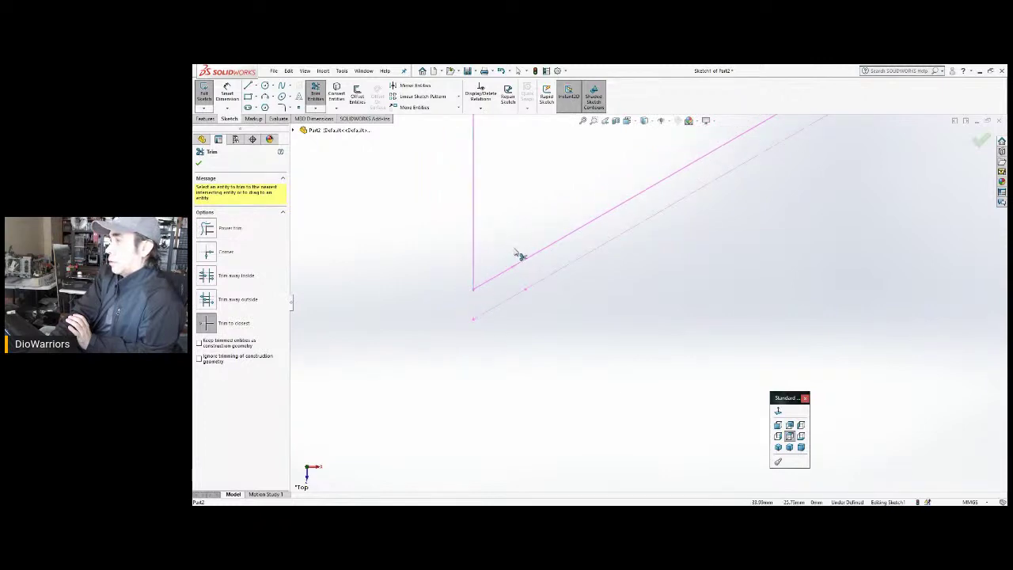
Trim the overhanging line ends at the top point, where the offset vertical edge crosses the long sloping side.
{"action": "scroll", "coordinate": [594, 190], "scroll_direction": "up", "scroll_amount": 5}
{"action": "scroll", "coordinate": [669, 178], "scroll_direction": "up", "scroll_amount": 6}
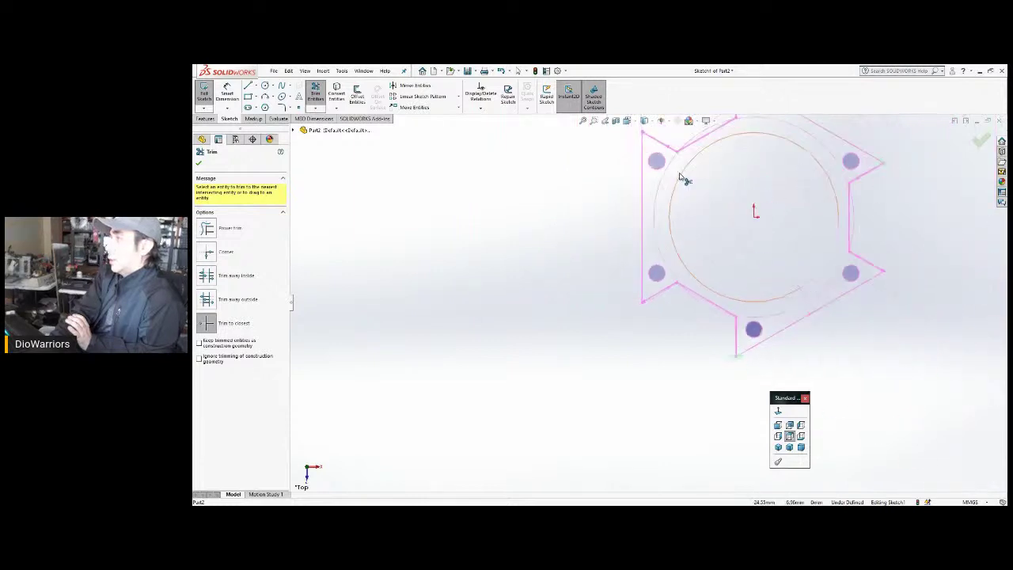
{"action": "scroll", "coordinate": [687, 236], "scroll_direction": "down", "scroll_amount": 5}
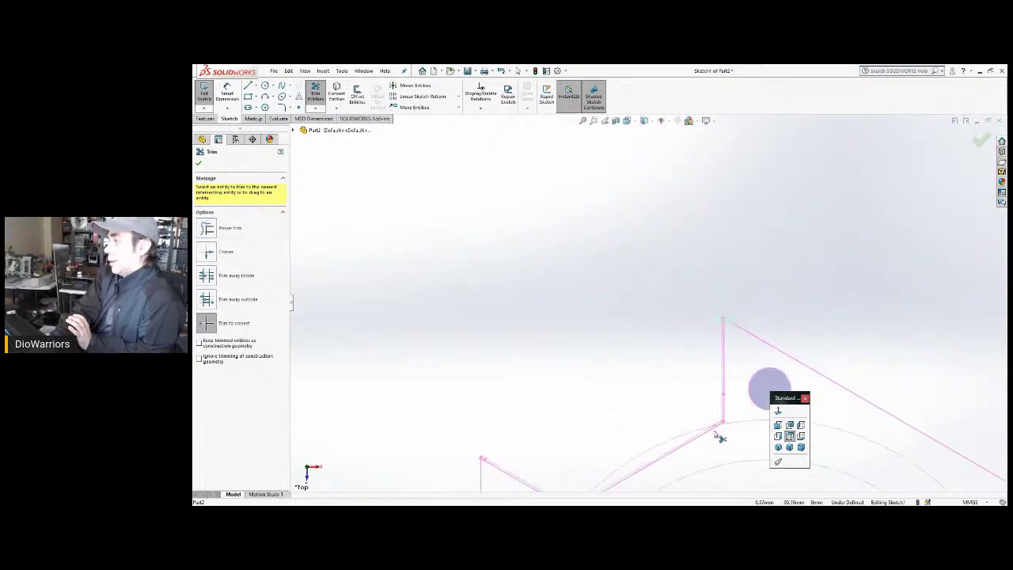
{"action": "scroll", "coordinate": [720, 396], "scroll_direction": "down", "scroll_amount": 3}
{"action": "scroll", "coordinate": [767, 158], "scroll_direction": "down", "scroll_amount": 3}
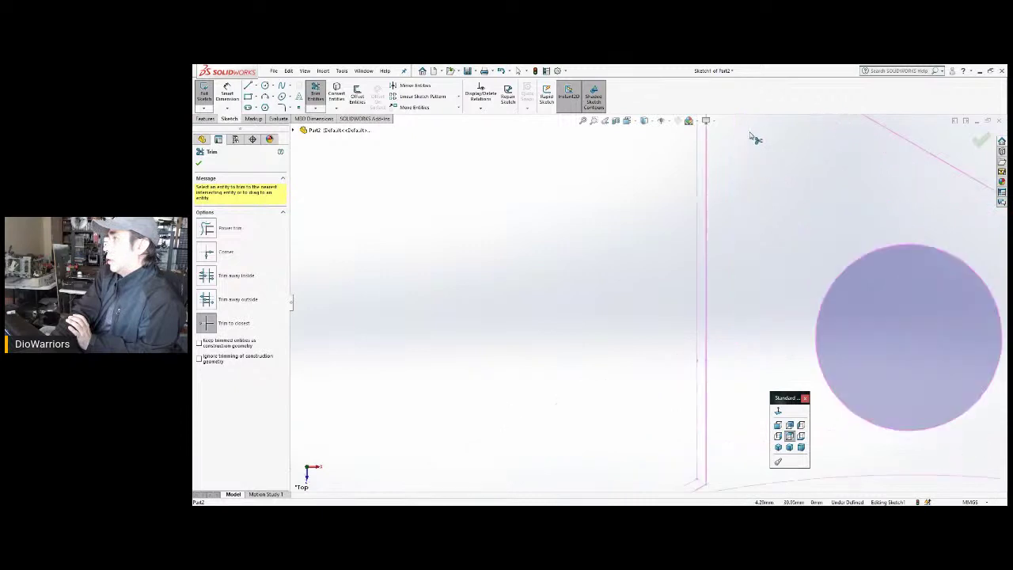
{"action": "scroll", "coordinate": [755, 136], "scroll_direction": "up", "scroll_amount": 3}
{"action": "scroll", "coordinate": [697, 166], "scroll_direction": "down", "scroll_amount": 3}
{"action": "scroll", "coordinate": [586, 253], "scroll_direction": "down", "scroll_amount": 4}
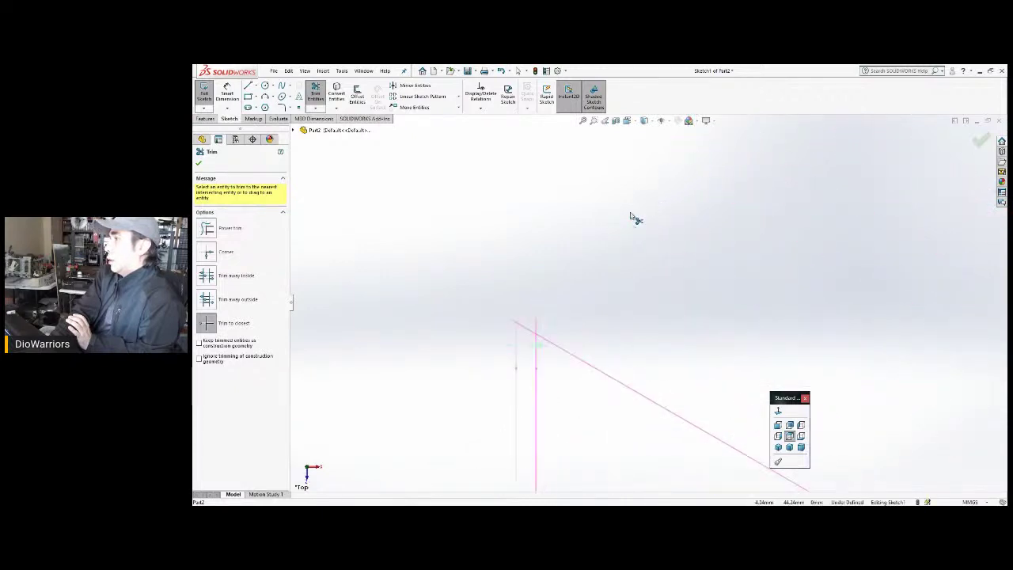
{"action": "left_click", "coordinate": [494, 390]}
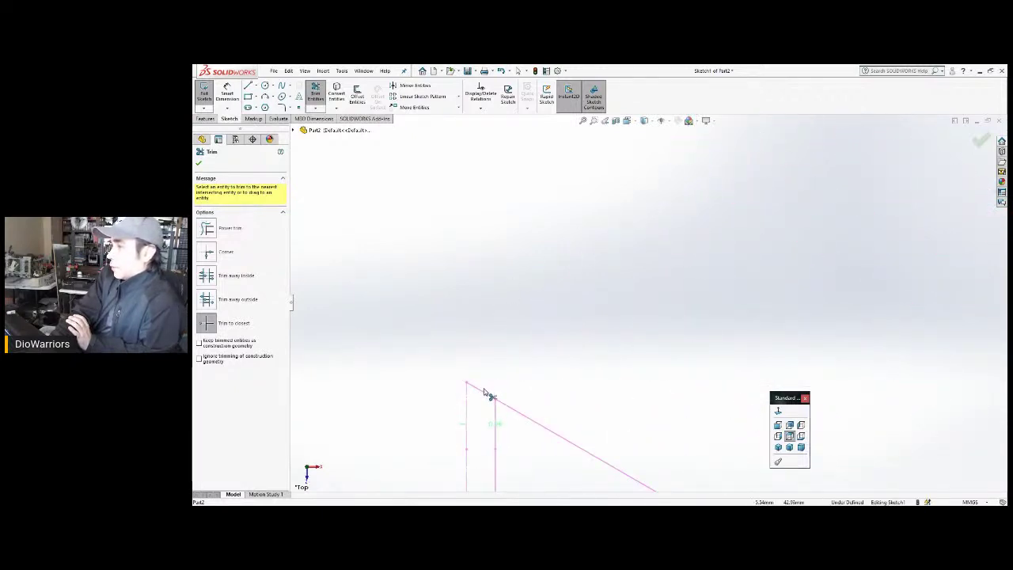
Trim the overhanging line ends at the upper-left point so the offset line and the vertical side meet in a corner.
{"action": "scroll", "coordinate": [467, 421], "scroll_direction": "up", "scroll_amount": 6}
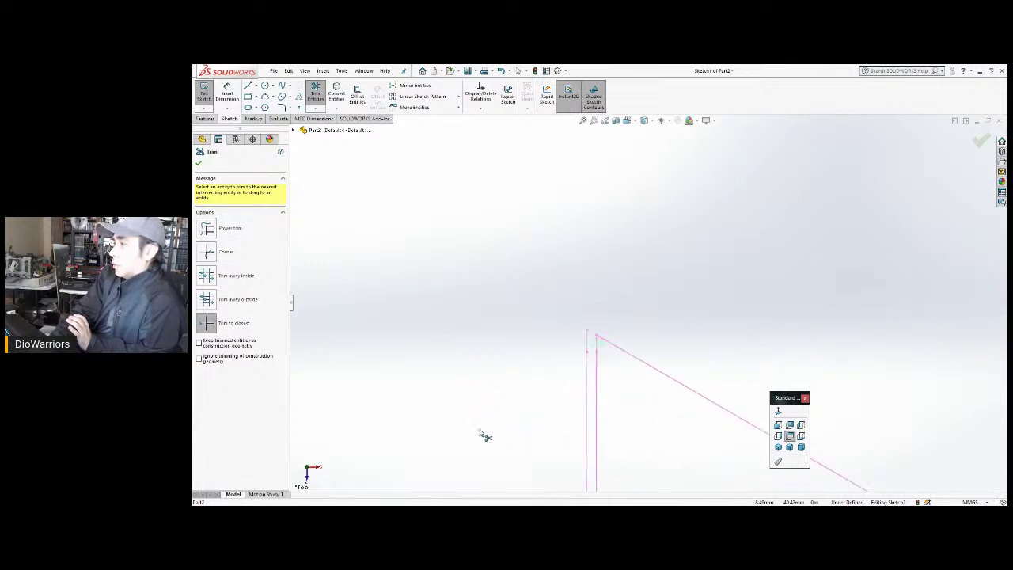
{"action": "scroll", "coordinate": [516, 446], "scroll_direction": "up", "scroll_amount": 2}
{"action": "scroll", "coordinate": [583, 368], "scroll_direction": "down", "scroll_amount": 6}
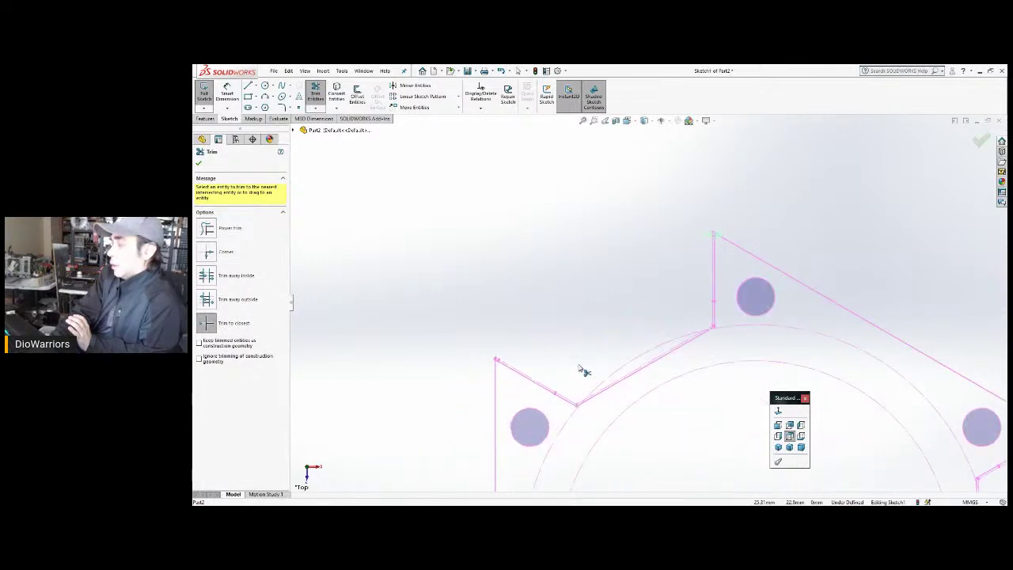
{"action": "scroll", "coordinate": [535, 346], "scroll_direction": "down", "scroll_amount": 5}
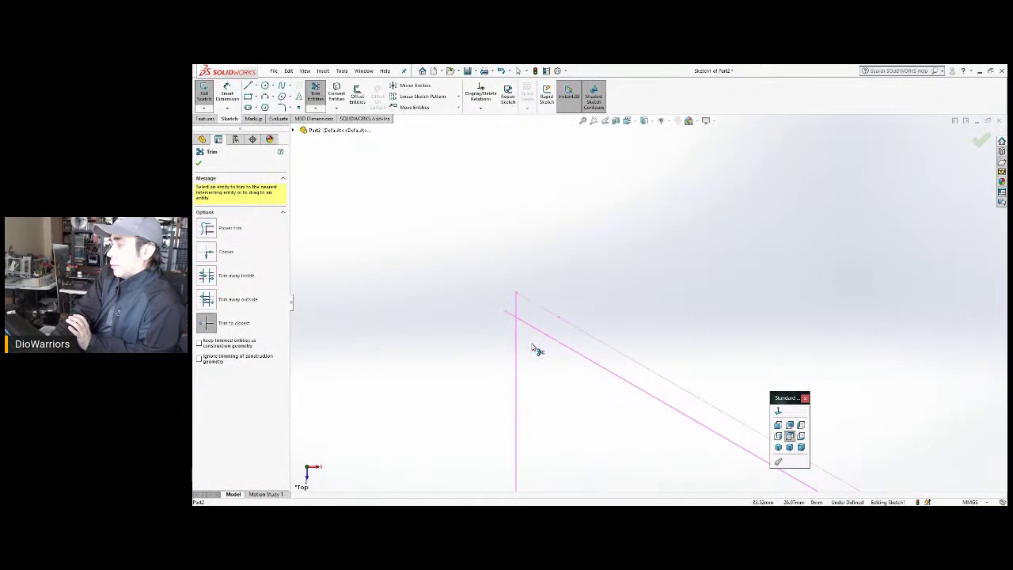
{"action": "left_click", "coordinate": [516, 277]}
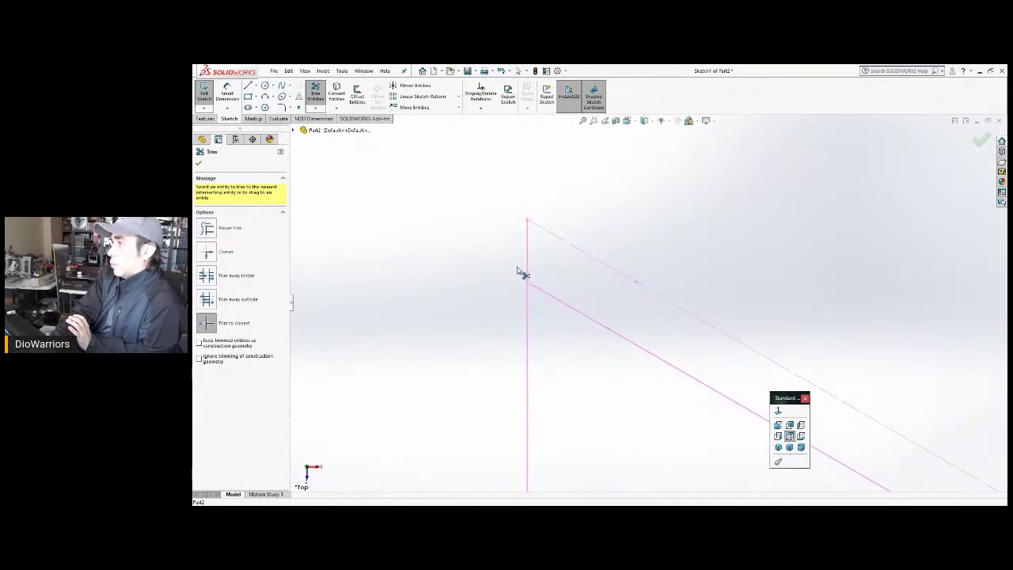
{"action": "left_click", "coordinate": [528, 252]}
{"action": "scroll", "coordinate": [645, 273], "scroll_direction": "up", "scroll_amount": 3}
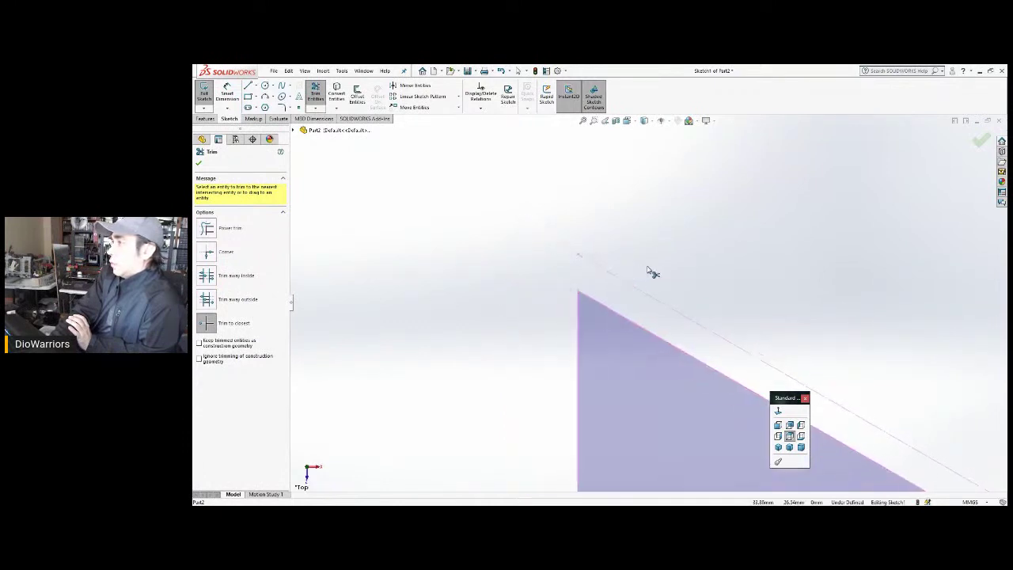
Examine the whole trimmed outline with its three offset notches and end the Trim command.
{"action": "scroll", "coordinate": [743, 274], "scroll_direction": "up", "scroll_amount": 5}
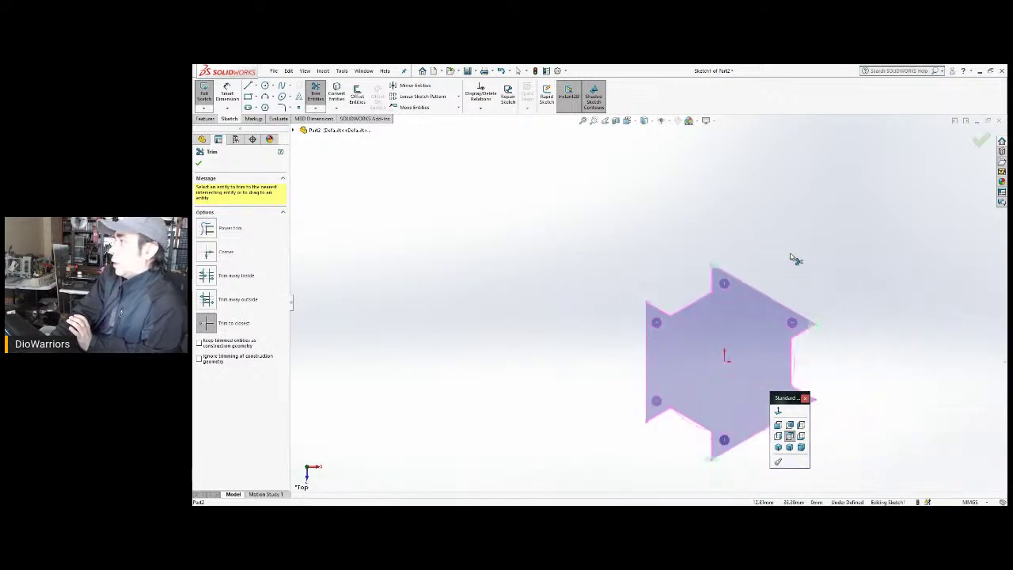
{"action": "scroll", "coordinate": [736, 304], "scroll_direction": "down", "scroll_amount": 4}
{"action": "scroll", "coordinate": [726, 309], "scroll_direction": "down", "scroll_amount": 1}
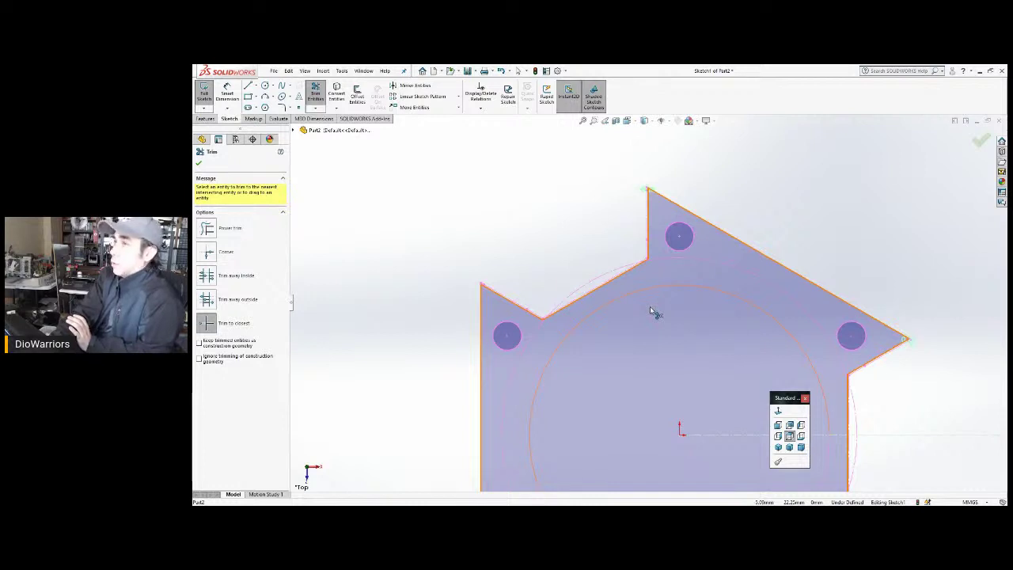
{"action": "scroll", "coordinate": [649, 306], "scroll_direction": "up", "scroll_amount": 2}
{"action": "scroll", "coordinate": [691, 384], "scroll_direction": "down", "scroll_amount": 1}
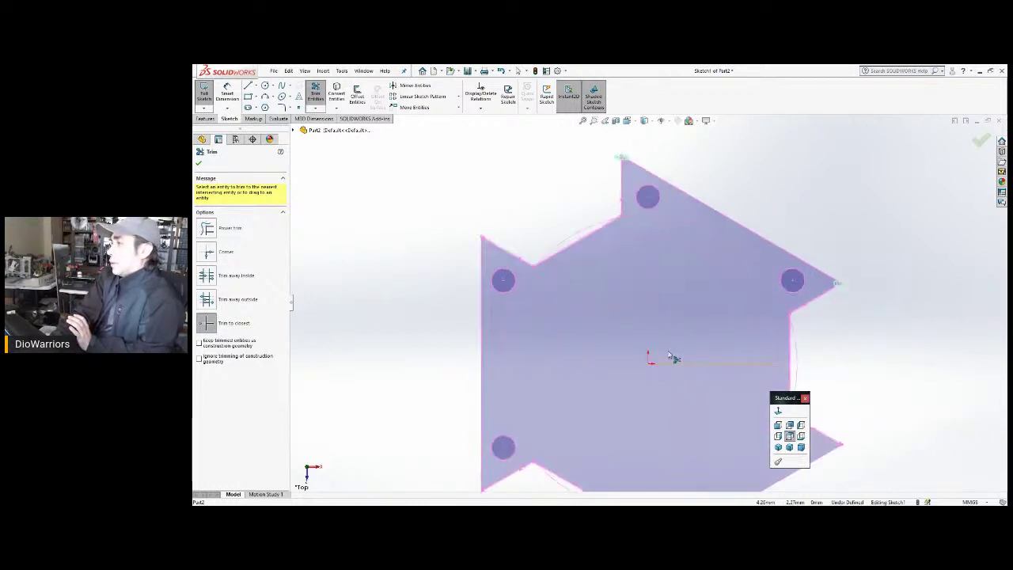
{"action": "scroll", "coordinate": [671, 357], "scroll_direction": "down", "scroll_amount": 3}
{"action": "scroll", "coordinate": [673, 357], "scroll_direction": "up", "scroll_amount": 3}
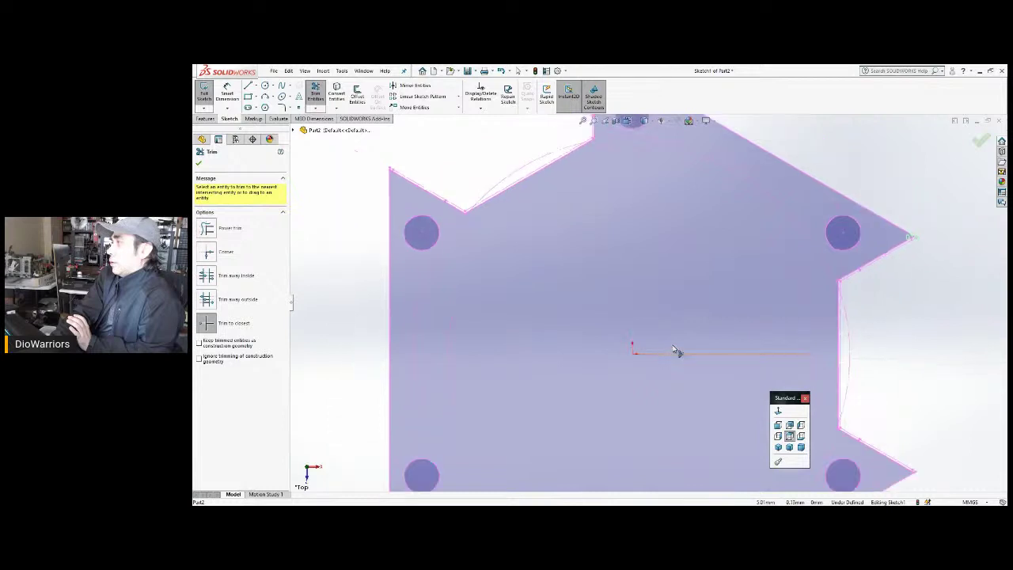
{"action": "scroll", "coordinate": [792, 285], "scroll_direction": "up", "scroll_amount": 1}
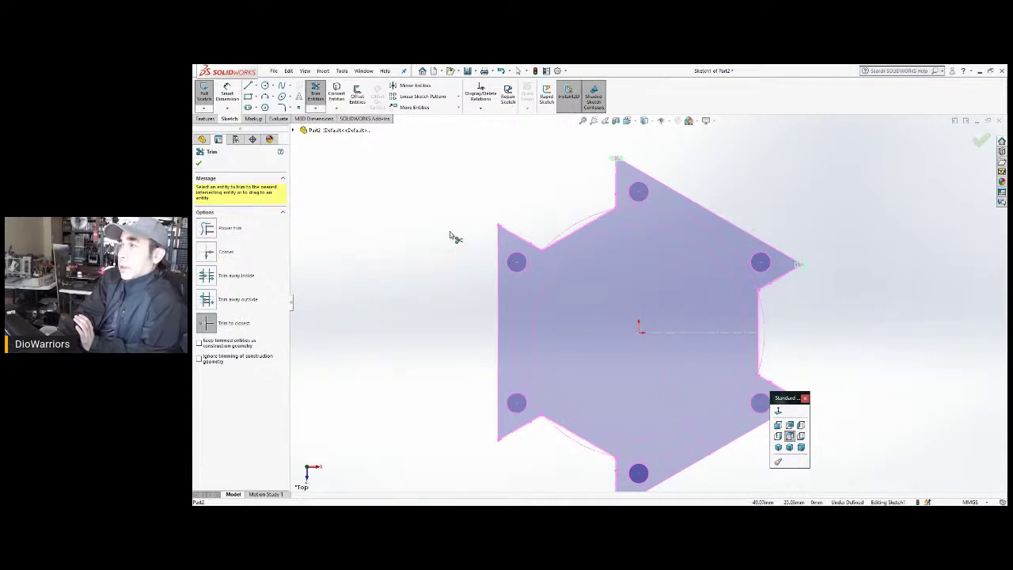
{"action": "scroll", "coordinate": [577, 229], "scroll_direction": "up", "scroll_amount": 1}
{"action": "scroll", "coordinate": [644, 260], "scroll_direction": "down", "scroll_amount": 1}
{"action": "scroll", "coordinate": [701, 321], "scroll_direction": "down", "scroll_amount": 1}
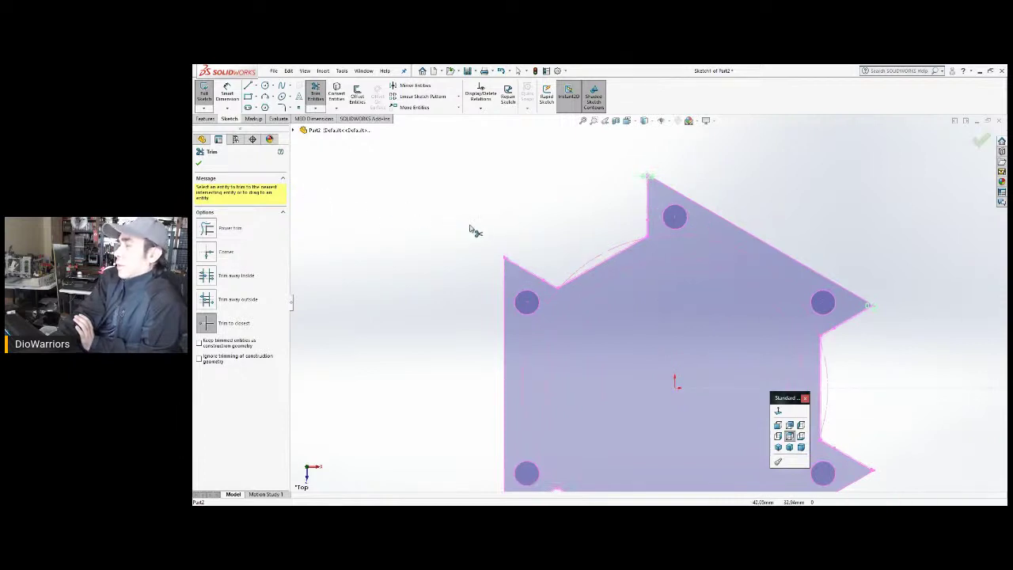
{"action": "left_click", "coordinate": [200, 164]}
{"action": "scroll", "coordinate": [687, 334], "scroll_direction": "up", "scroll_amount": 2}
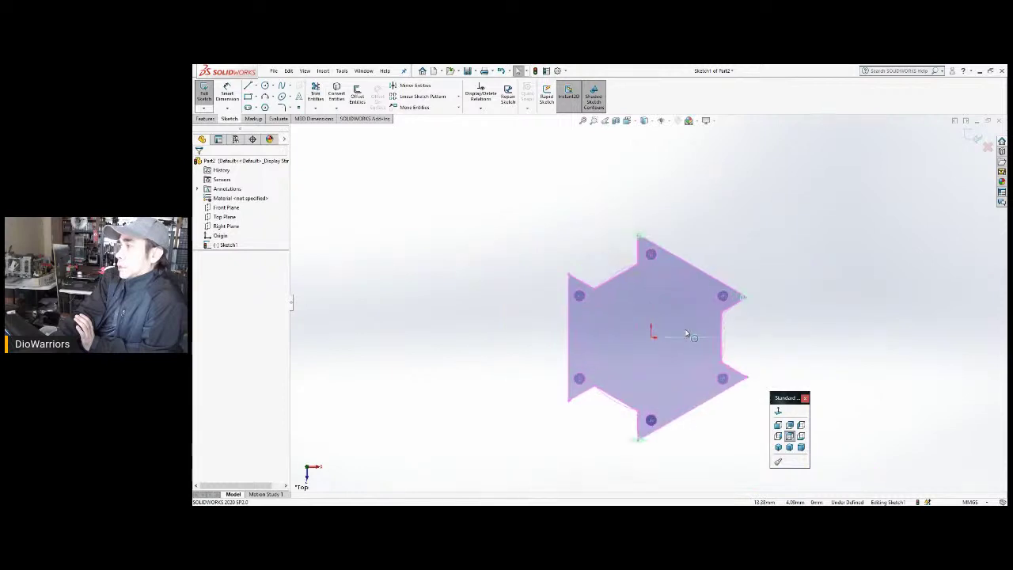
{"action": "scroll", "coordinate": [686, 333], "scroll_direction": "down", "scroll_amount": 3}
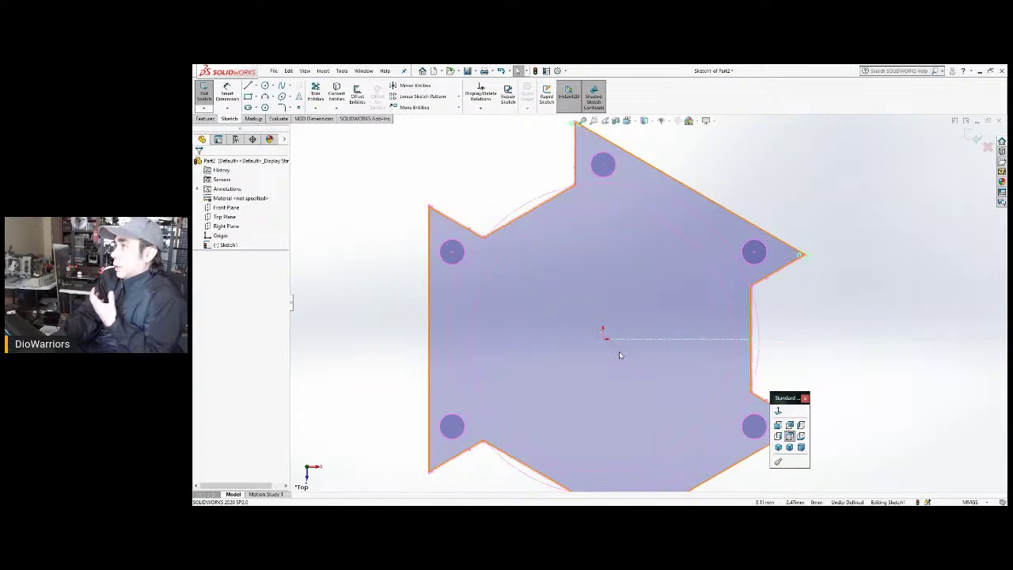
{"action": "scroll", "coordinate": [620, 355], "scroll_direction": "up", "scroll_amount": 2}
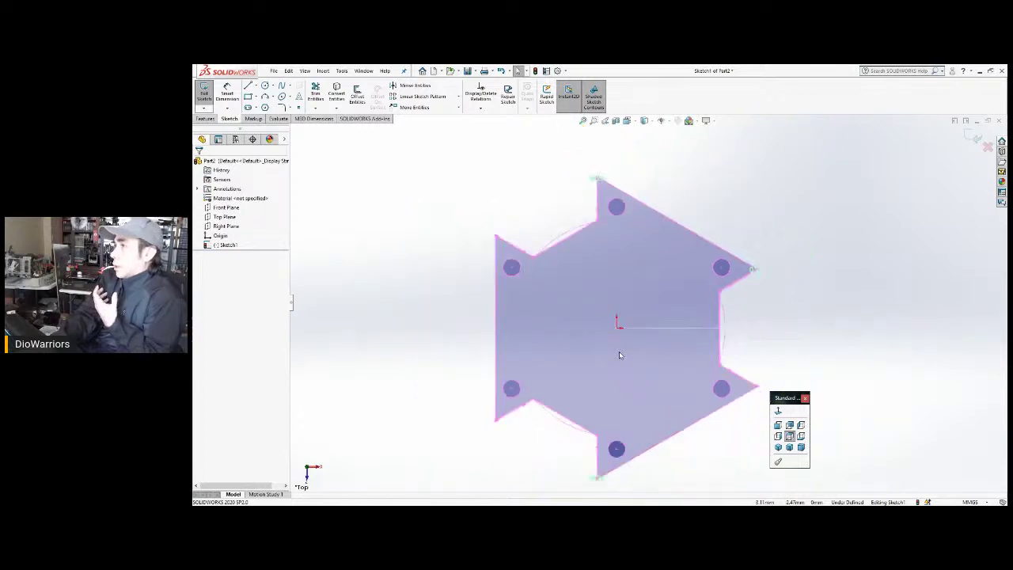
{"action": "scroll", "coordinate": [620, 355], "scroll_direction": "down", "scroll_amount": 5}
{"action": "scroll", "coordinate": [620, 353], "scroll_direction": "down", "scroll_amount": 2}
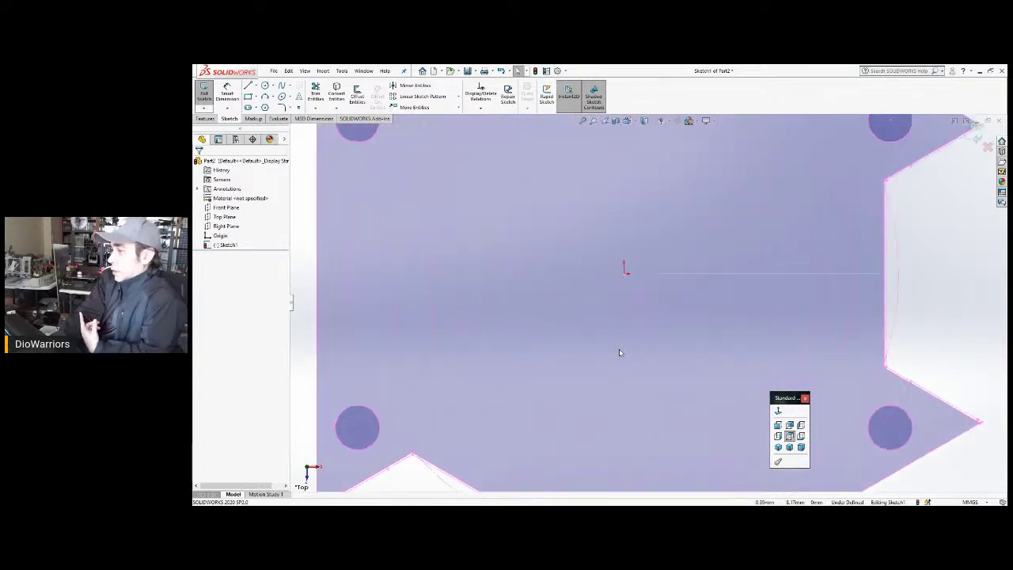
{"action": "scroll", "coordinate": [642, 358], "scroll_direction": "up", "scroll_amount": 4}
{"action": "scroll", "coordinate": [672, 348], "scroll_direction": "up", "scroll_amount": 1}
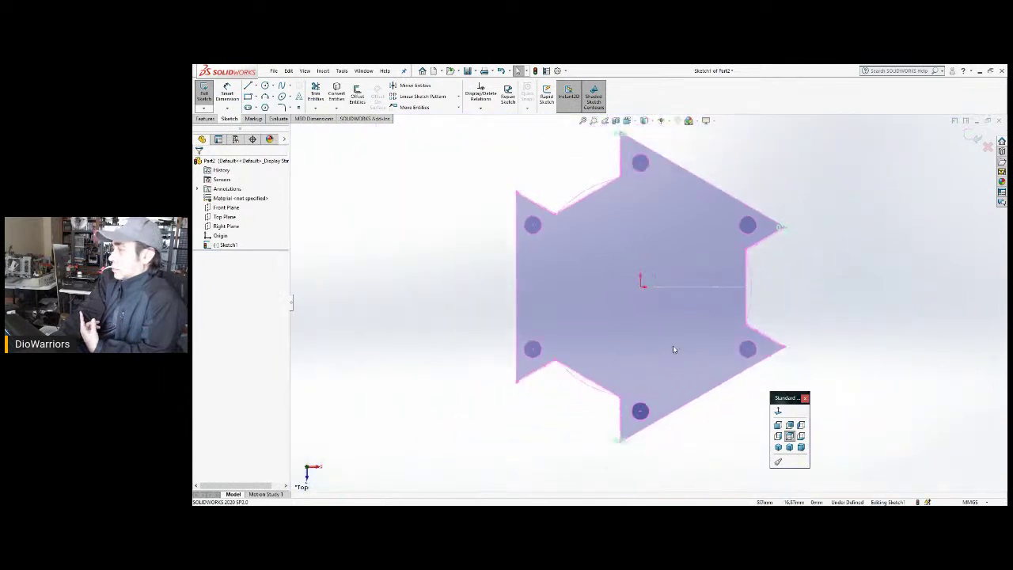
{"action": "scroll", "coordinate": [669, 271], "scroll_direction": "down", "scroll_amount": 1}
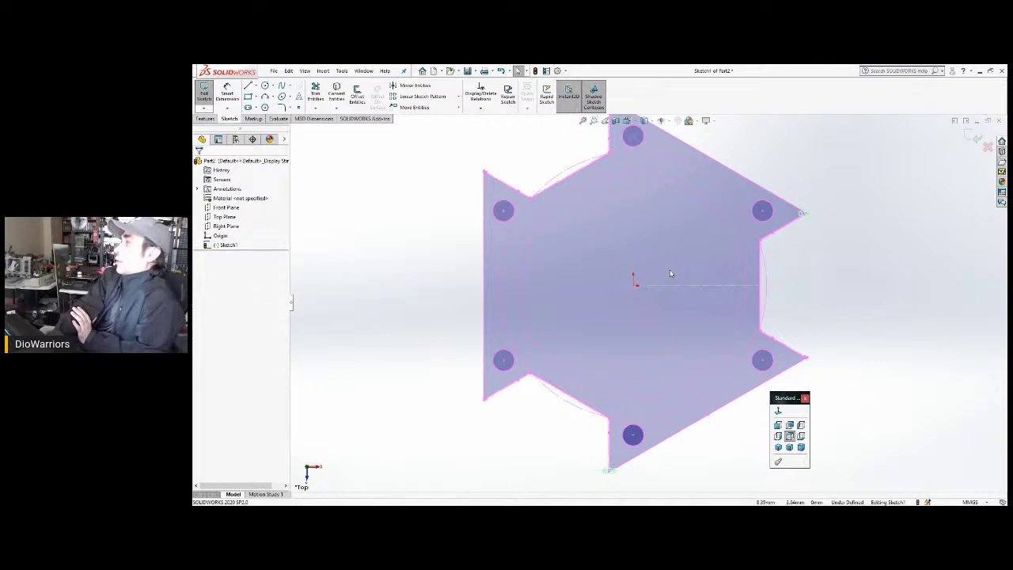
{"action": "scroll", "coordinate": [670, 274], "scroll_direction": "up", "scroll_amount": 2}
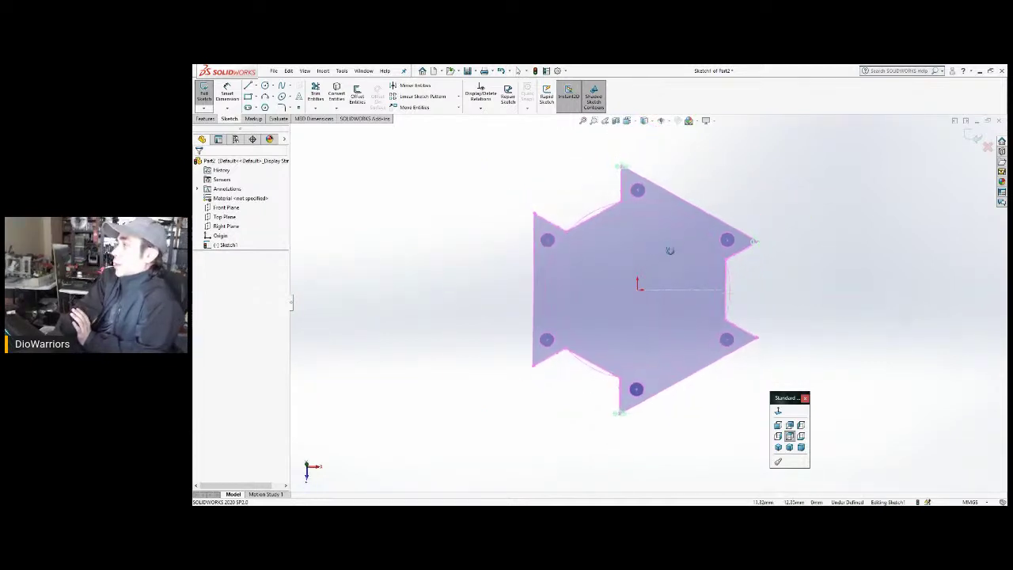
Extrude the six-pointed outline region, leaving out its six circular holes, as a blind boss 2 mm thick.
{"action": "middle_click_drag", "start_coordinate": [670, 250], "coordinate": [654, 232]}
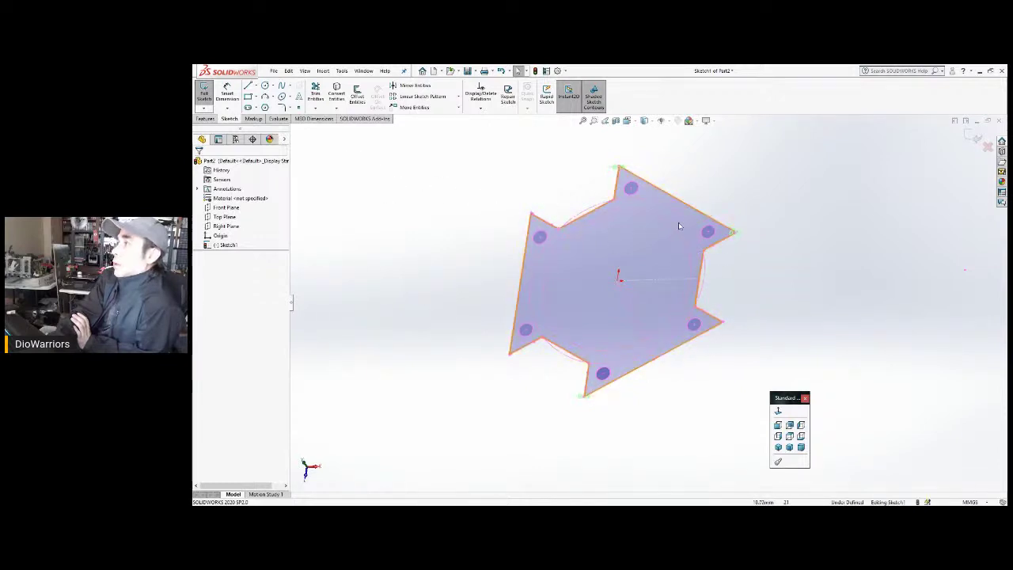
{"action": "scroll", "coordinate": [678, 226], "scroll_direction": "down", "scroll_amount": 2}
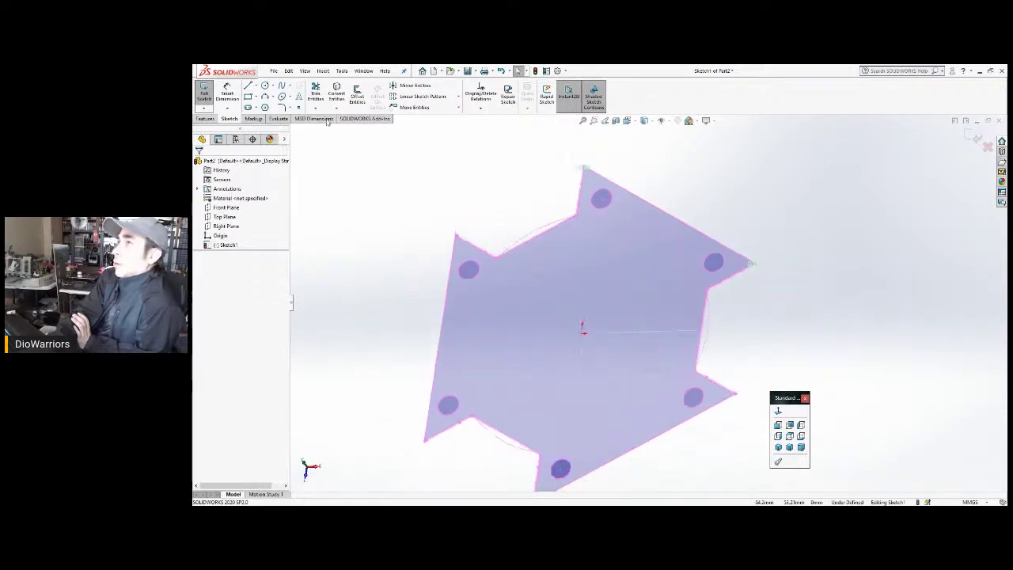
{"action": "left_click", "coordinate": [207, 120]}
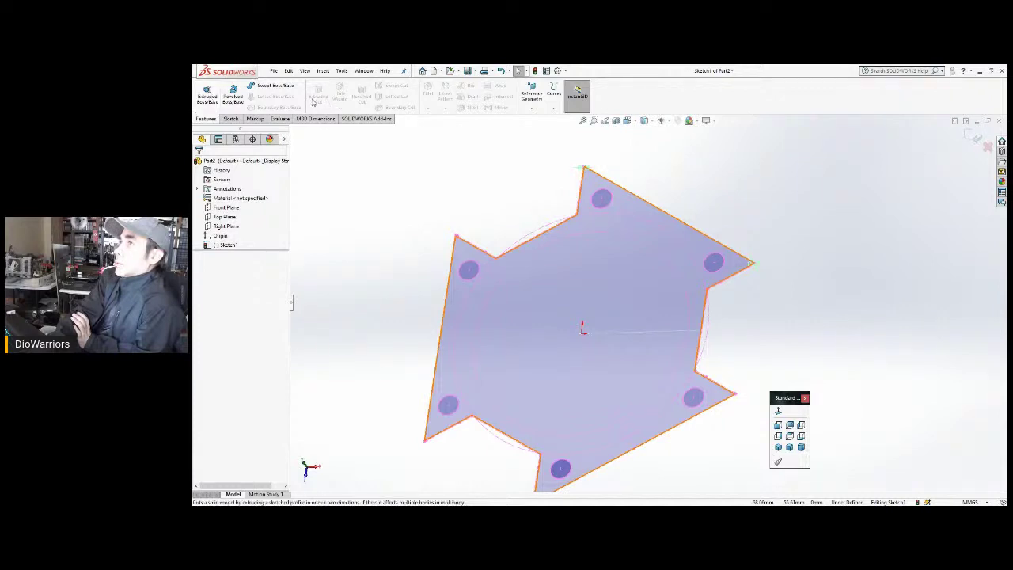
{"action": "left_click", "coordinate": [206, 95]}
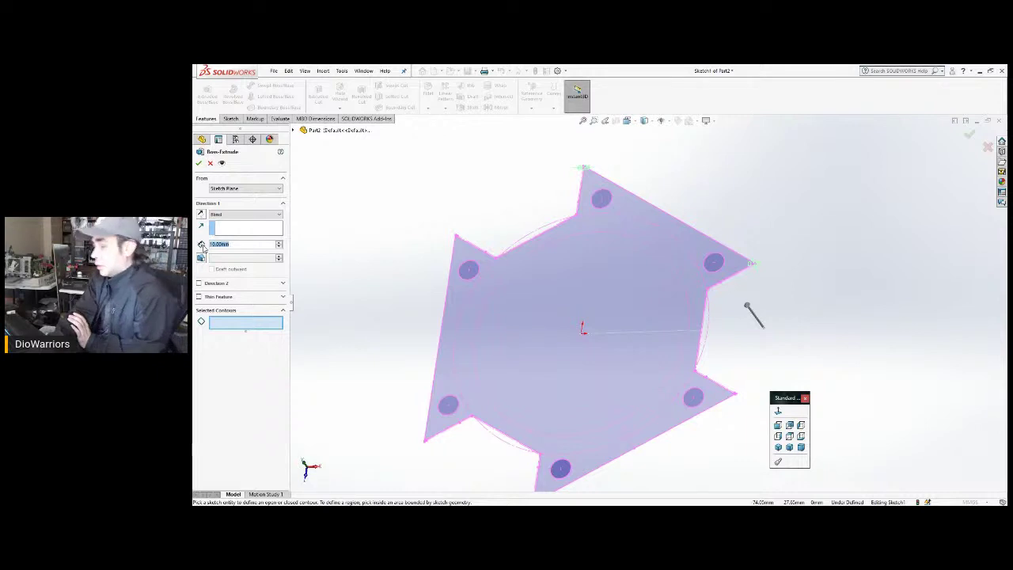
{"action": "type", "text": "2"}
{"action": "key", "text": "Return"}
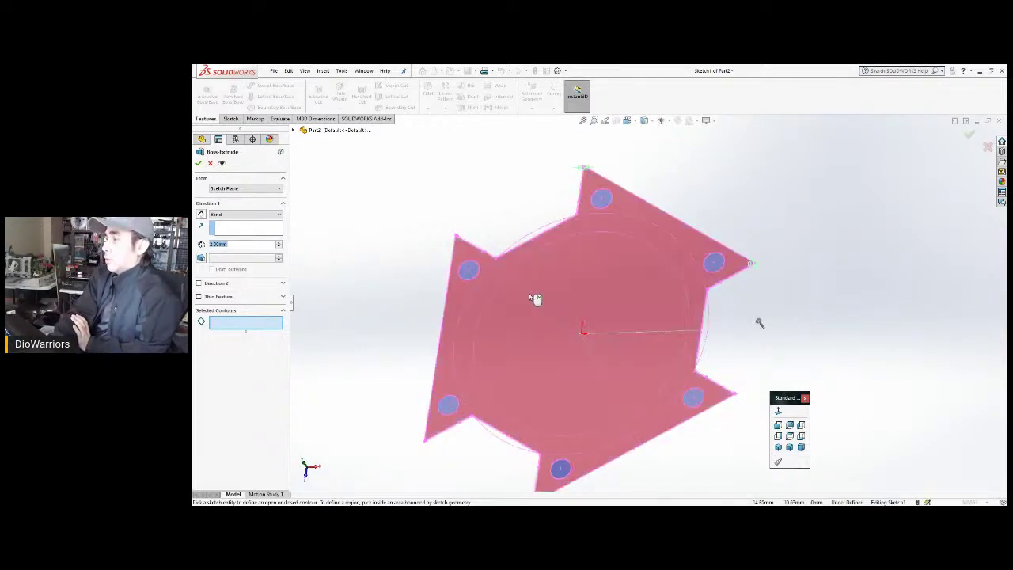
{"action": "scroll", "coordinate": [509, 289], "scroll_direction": "down", "scroll_amount": 2}
{"action": "scroll", "coordinate": [448, 253], "scroll_direction": "down", "scroll_amount": 1}
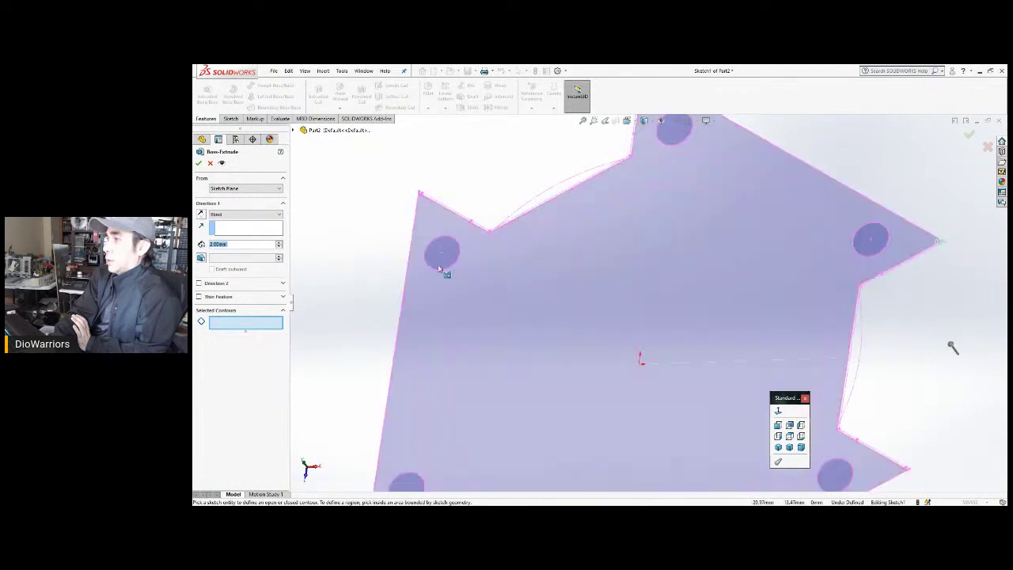
{"action": "left_click", "coordinate": [445, 225]}
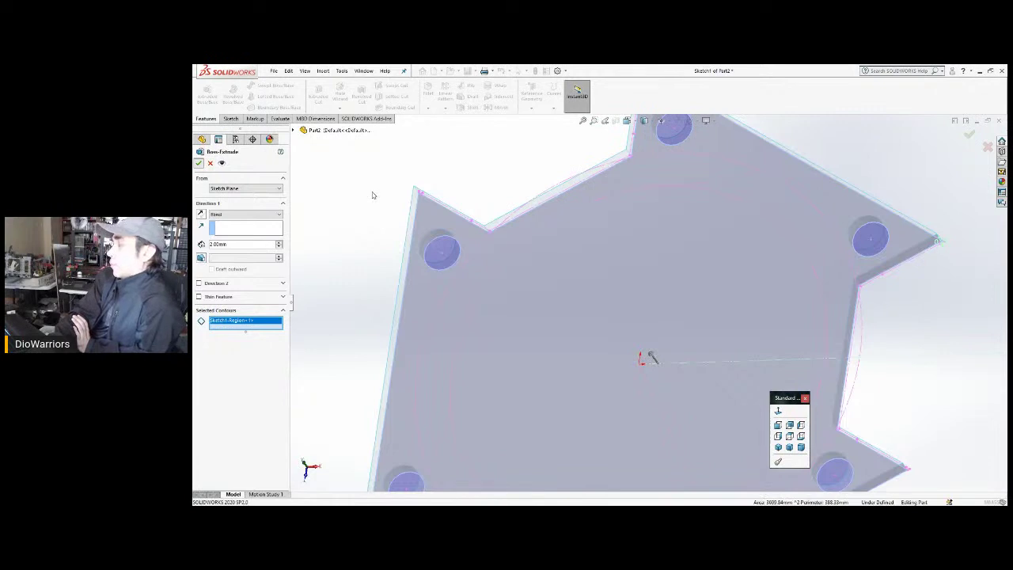
{"action": "key", "text": "Return"}
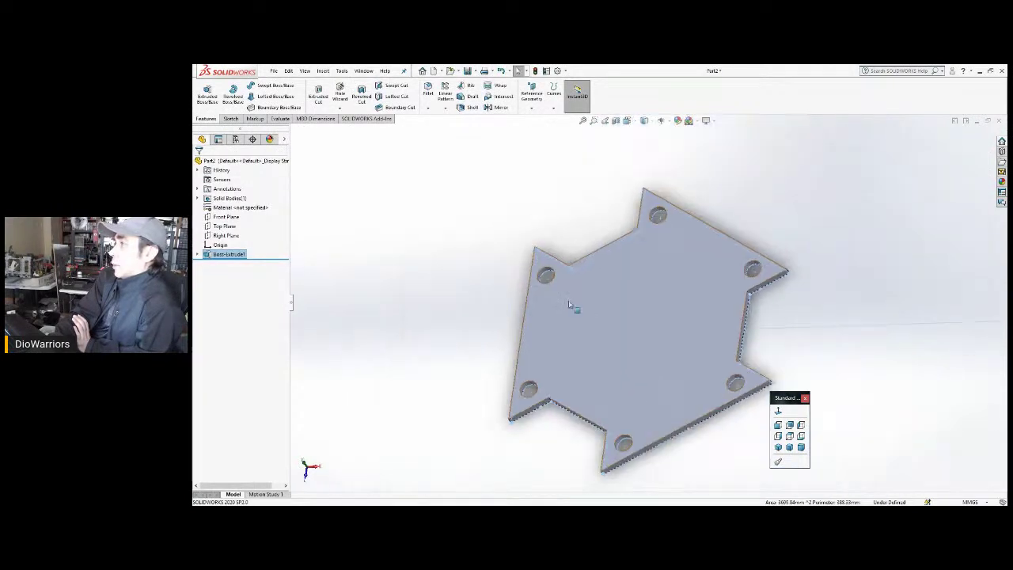
Save the extruded plate as a SOLIDWORKS part named "Underside A - 1-1" in the SW2020 folder.
{"action": "middle_click_drag", "start_coordinate": [632, 332], "coordinate": [625, 235]}
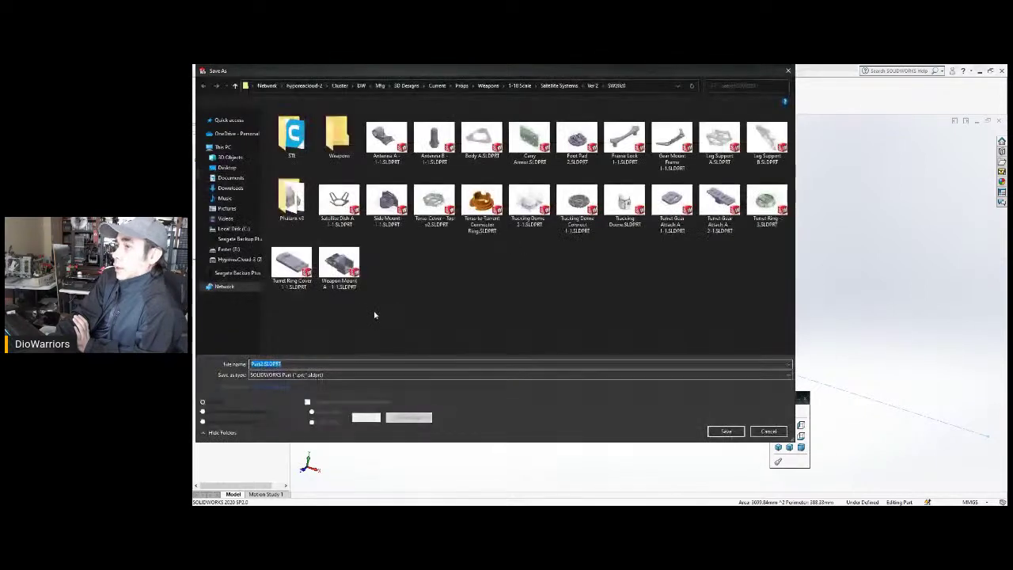
{"action": "left_click", "coordinate": [262, 363]}
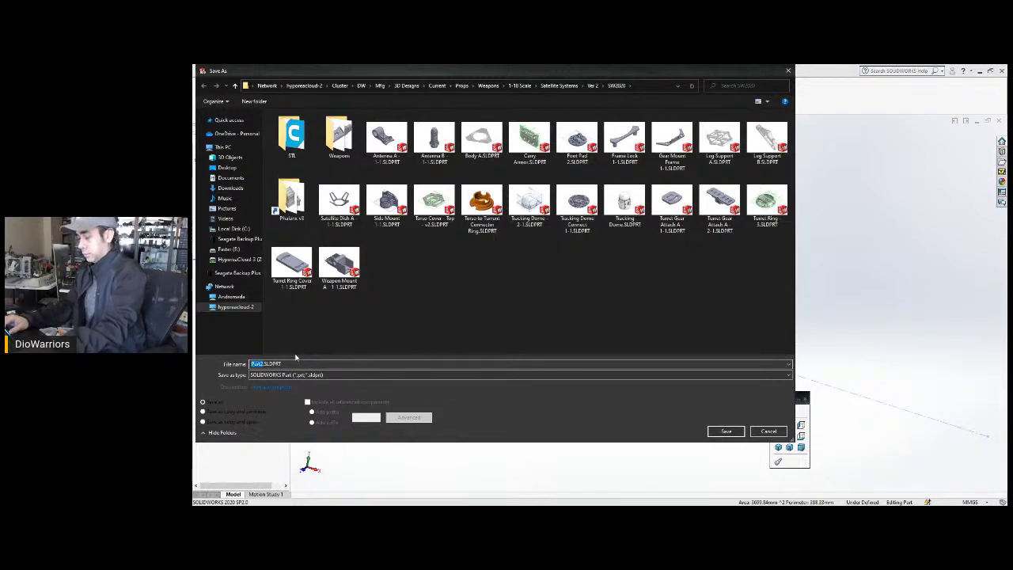
{"action": "type", "text": "Unders"}
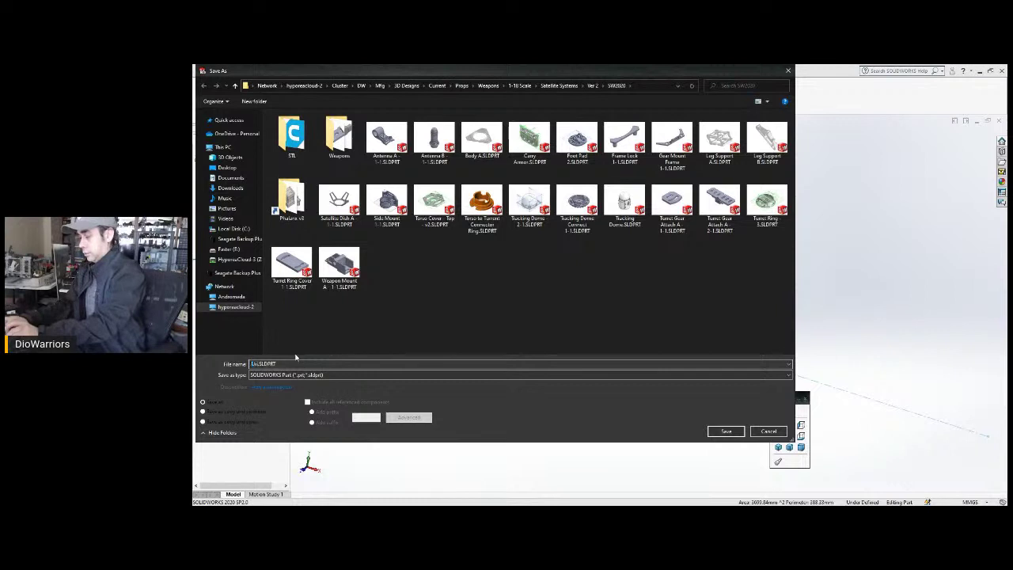
{"action": "type", "text": "ide"}
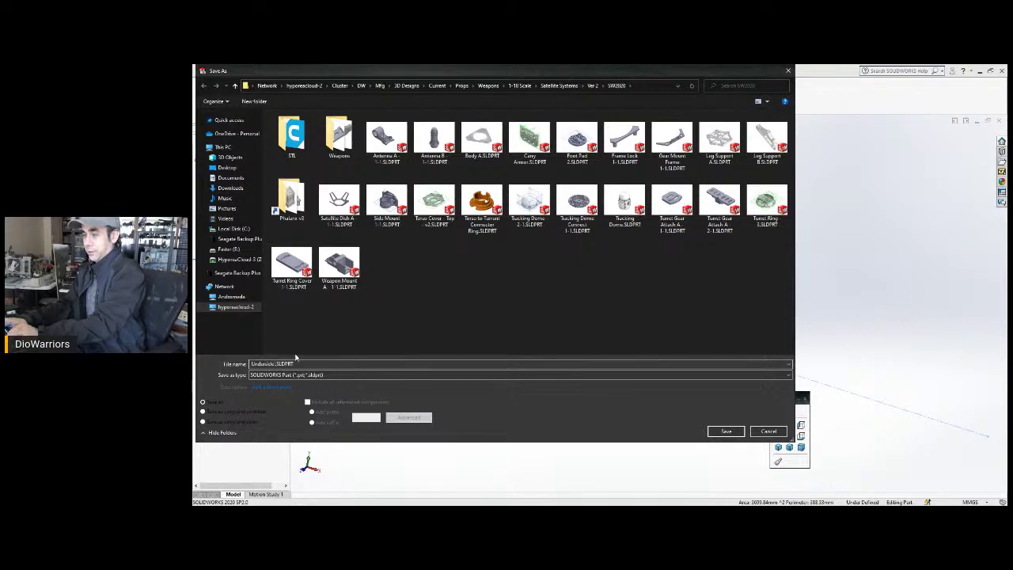
{"action": "type", "text": "A - "}
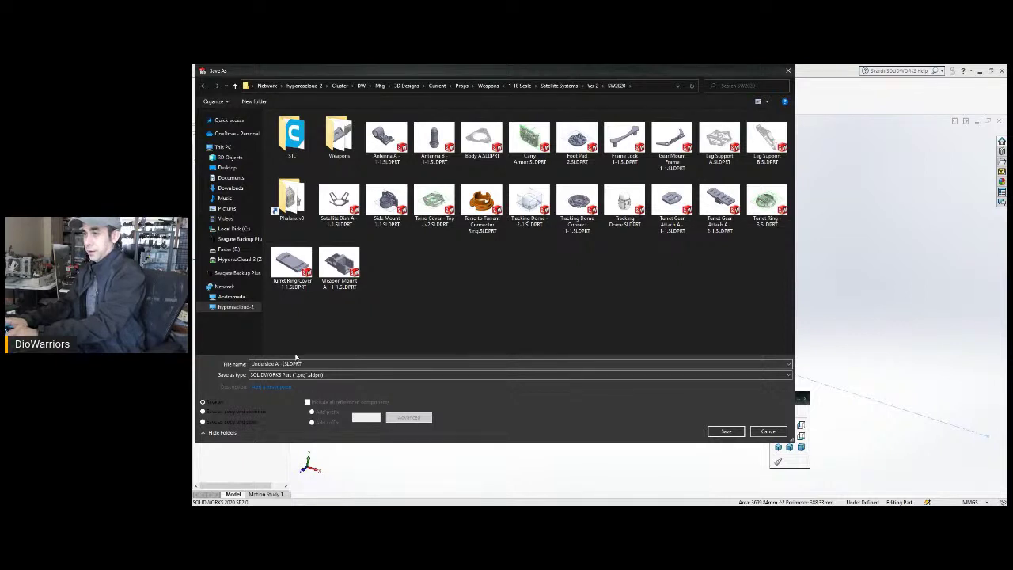
{"action": "type", "text": "1-1"}
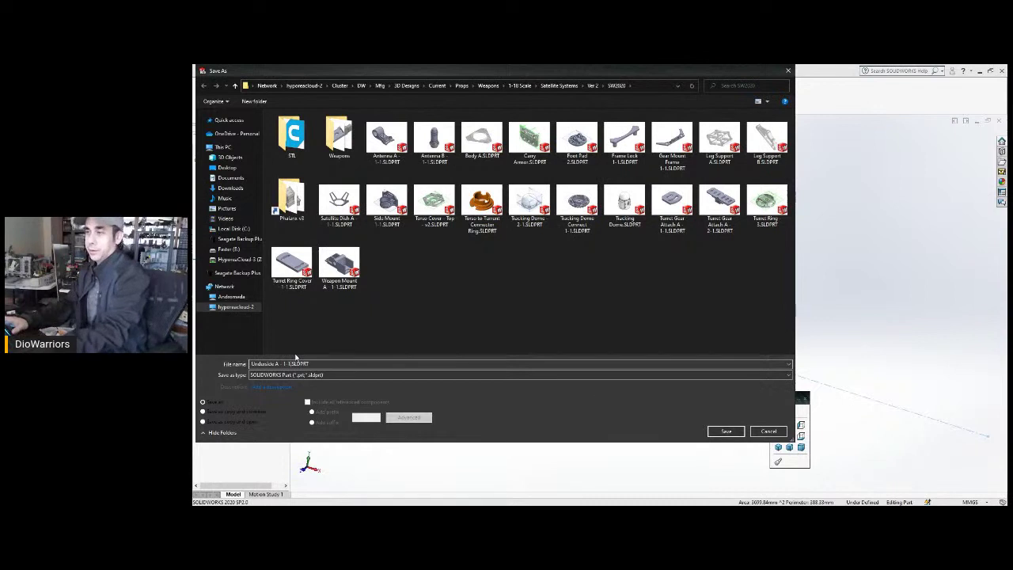
{"action": "key", "text": "Return"}
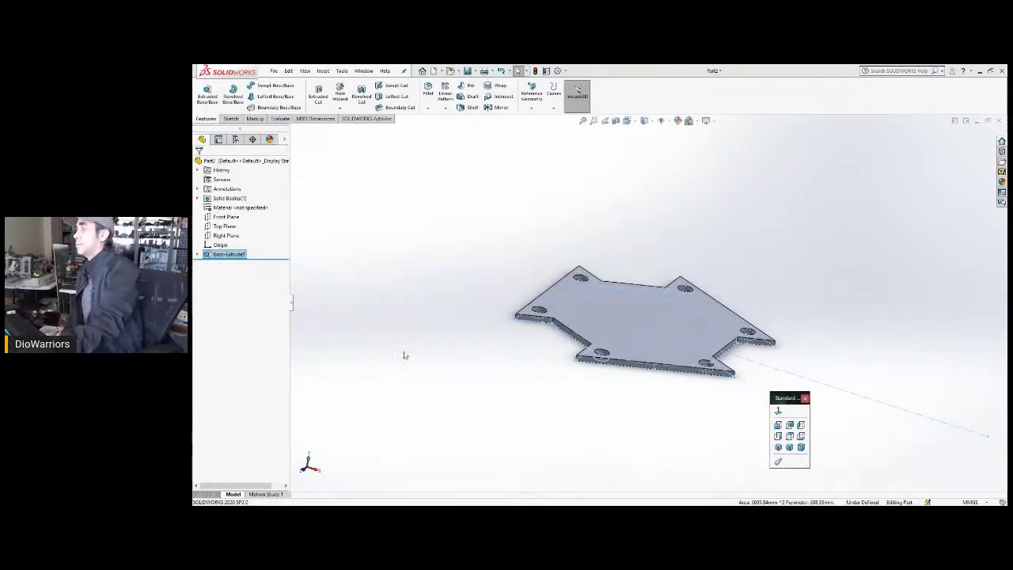